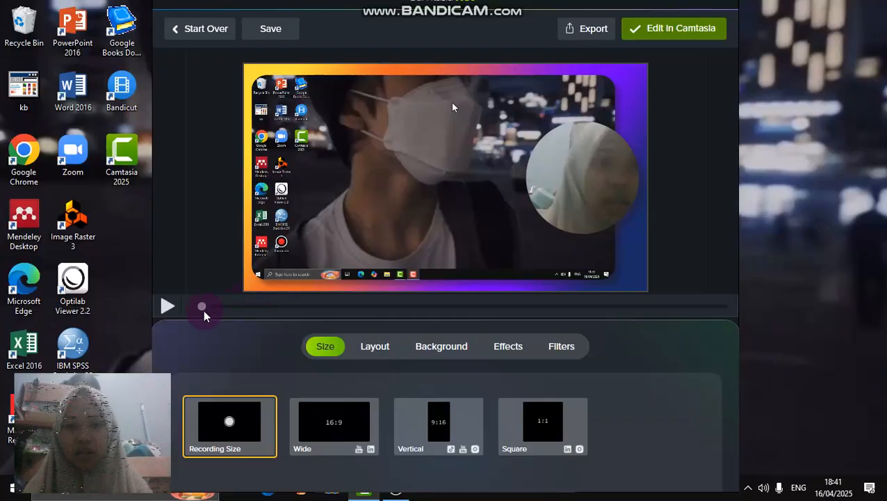
Move the preview playhead slightly ahead of the start and look through the available camera layouts.
drag(203, 308, 249, 307)
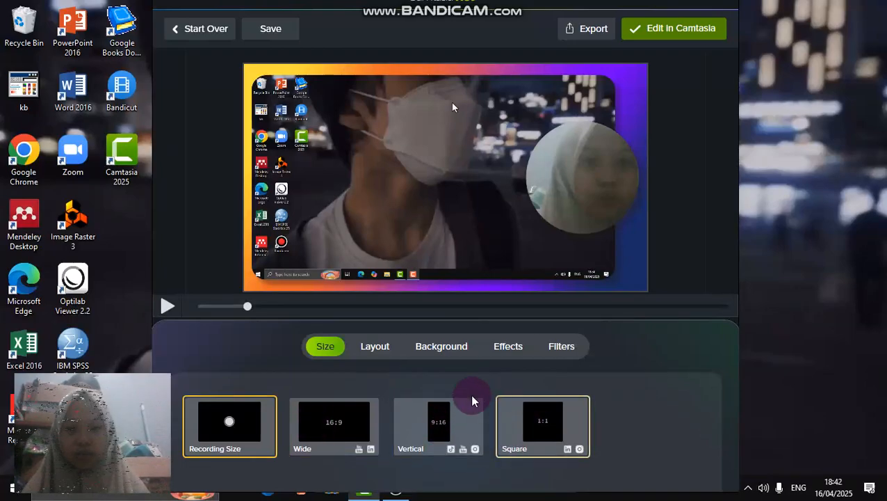
click(374, 345)
scroll(450, 424, down, 7)
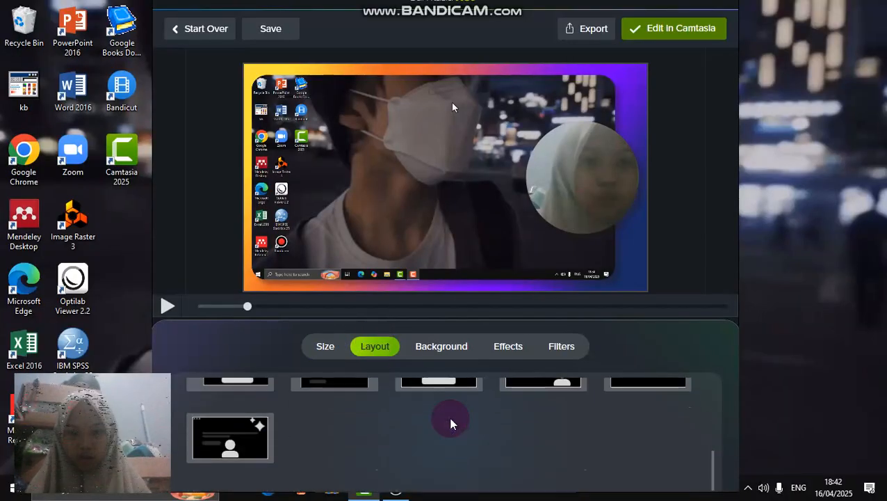
scroll(451, 424, up, 7)
scroll(451, 424, down, 7)
scroll(450, 424, up, 7)
scroll(451, 423, down, 3)
scroll(451, 424, down, 3)
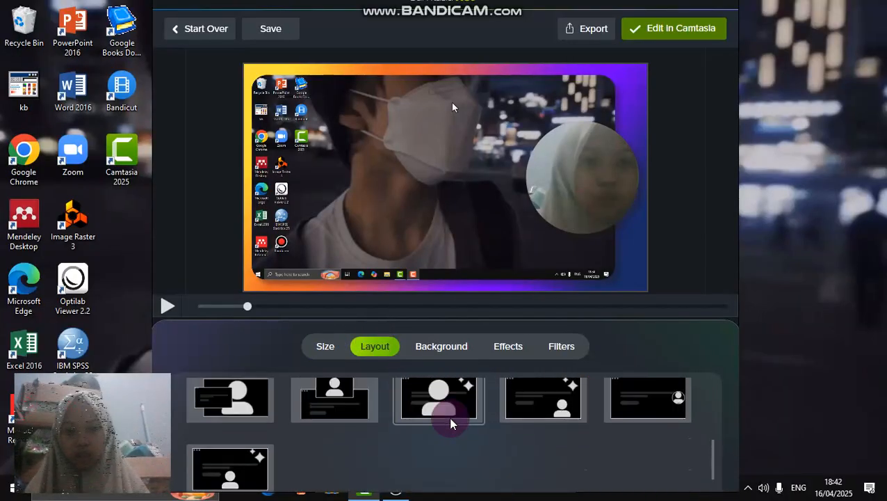
scroll(451, 420, up, 5)
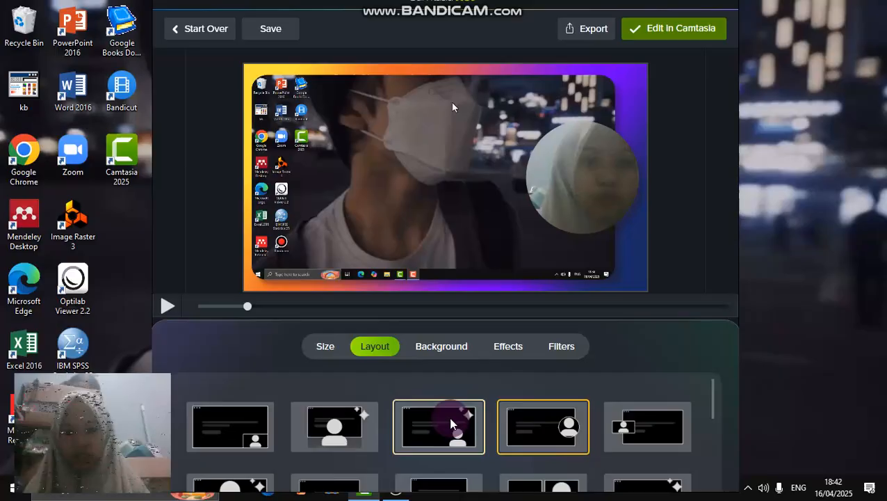
Try the rectangular corner camera layout and the centred cut-out camera layout, and return to the circular camera layout.
click(240, 428)
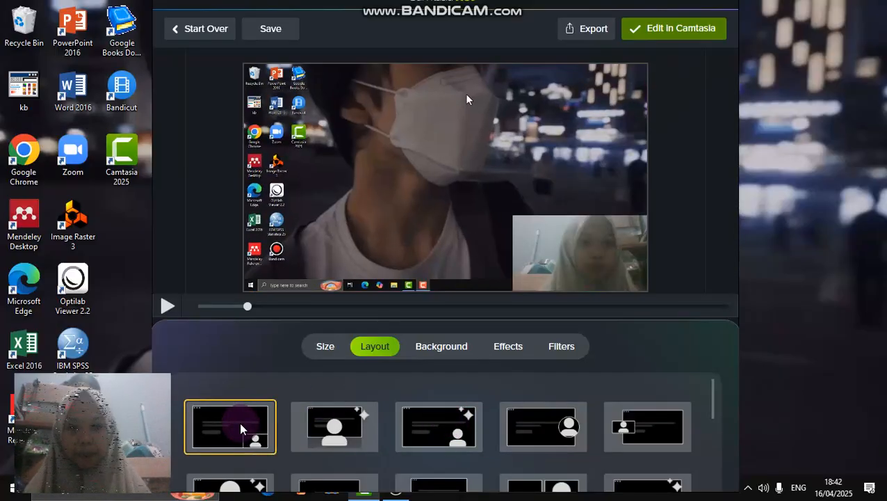
click(341, 445)
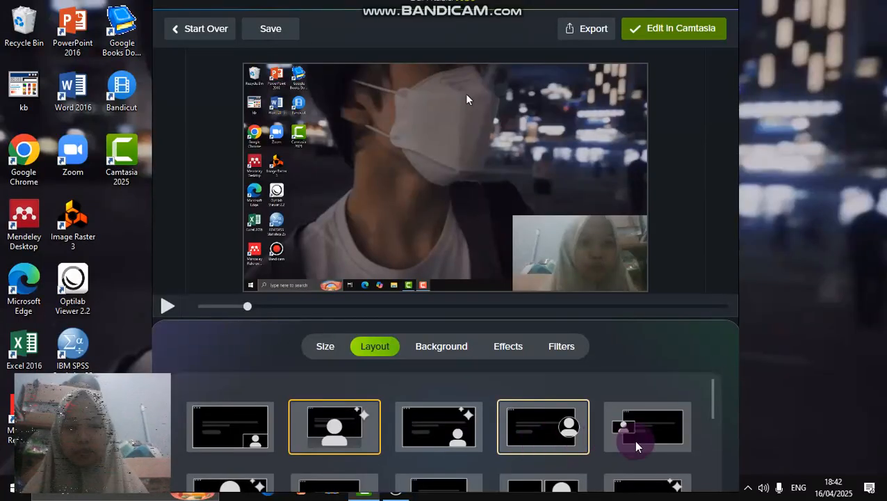
click(716, 432)
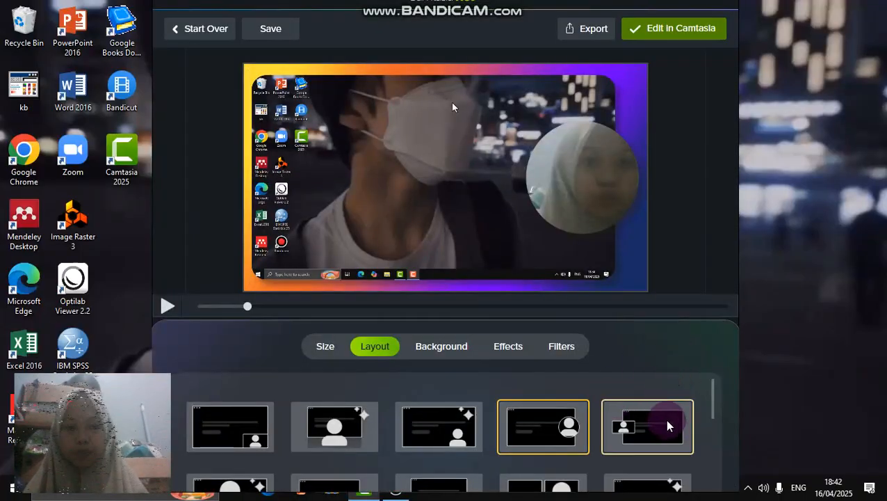
Examine the remaining rows of camera layouts, back up to the first row.
scroll(686, 434, down, 5)
scroll(686, 434, up, 5)
scroll(685, 434, down, 3)
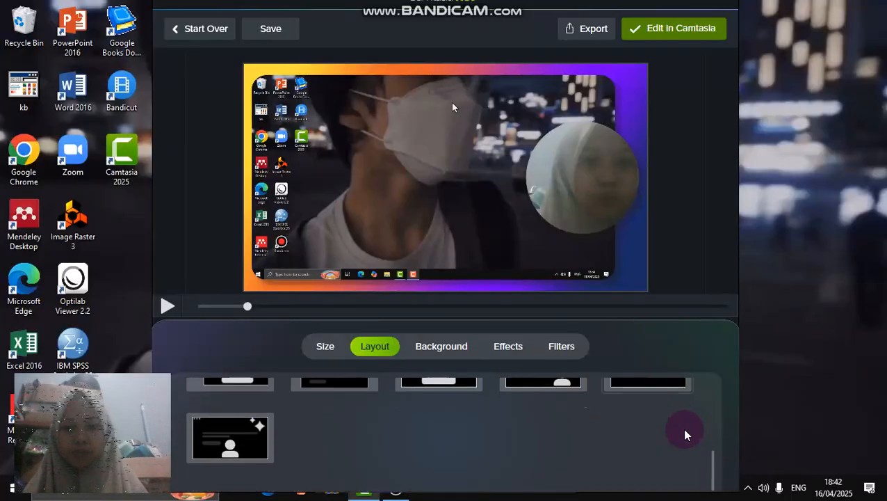
scroll(685, 435, up, 3)
scroll(685, 434, down, 3)
scroll(684, 434, up, 3)
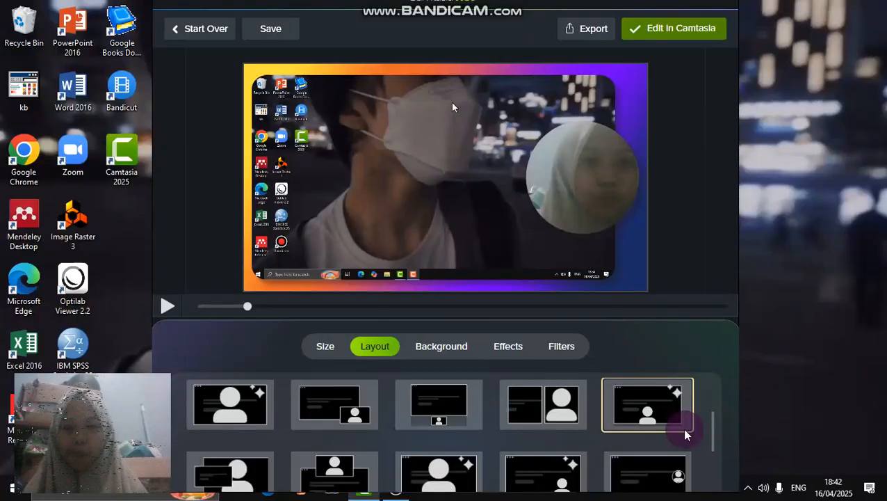
scroll(685, 435, up, 1)
scroll(685, 434, up, 1)
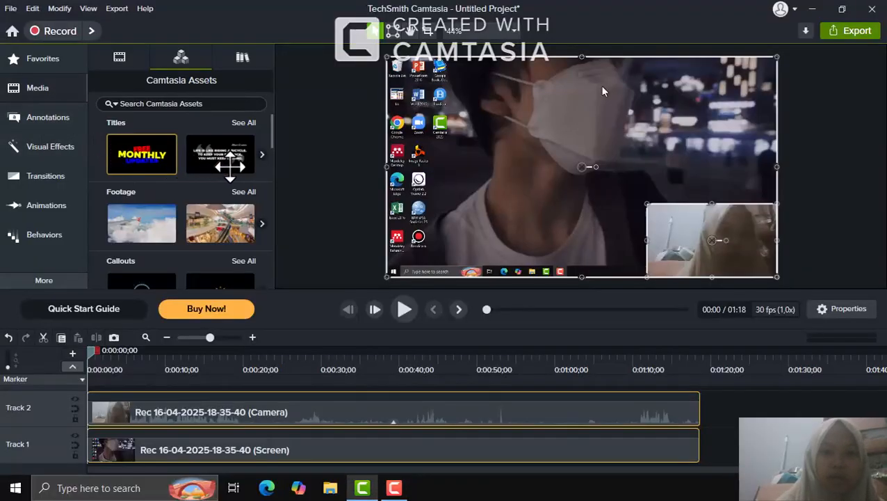
Try adding the FREE MONTHLY UPDATES title on a new track at about 30 seconds, and undo the addition.
drag(229, 164, 214, 405)
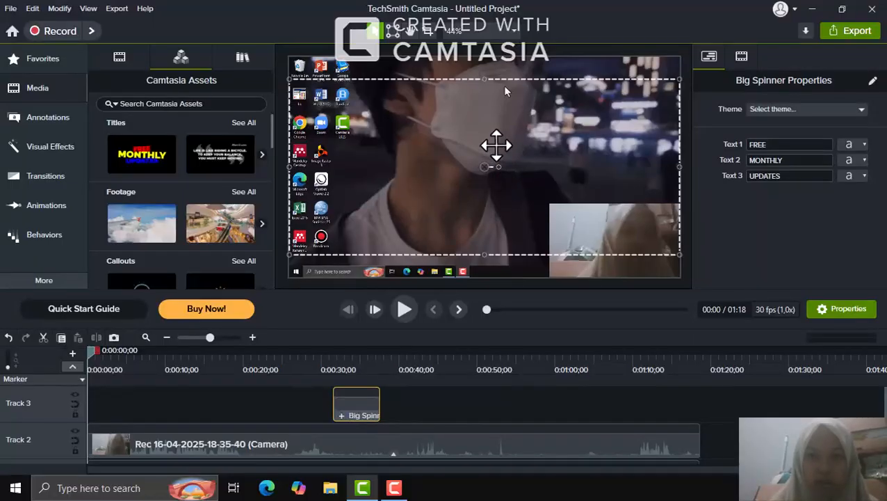
click(495, 145)
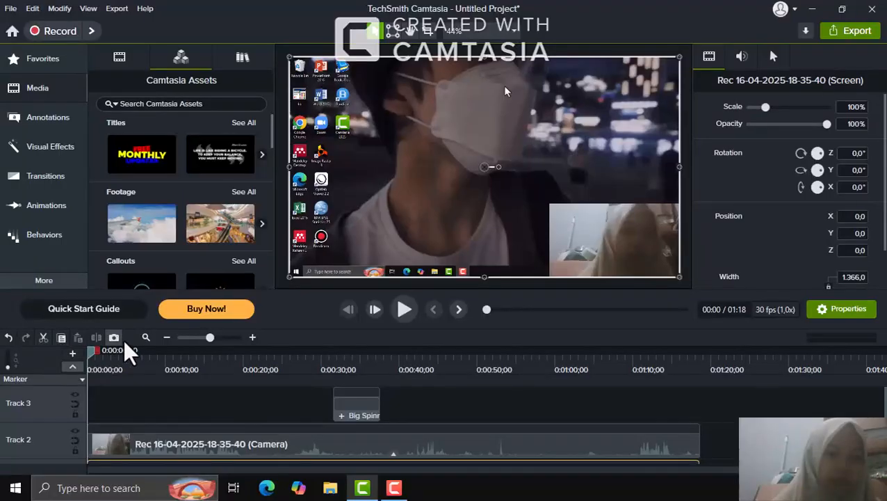
click(7, 337)
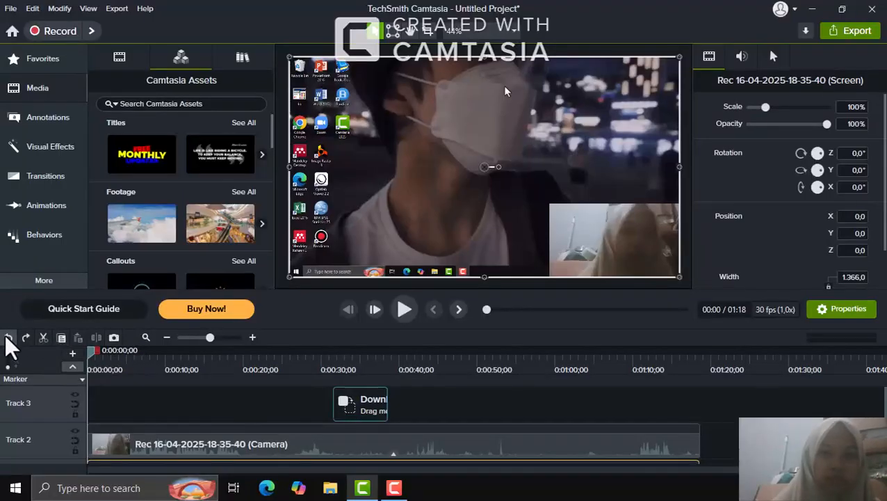
click(7, 337)
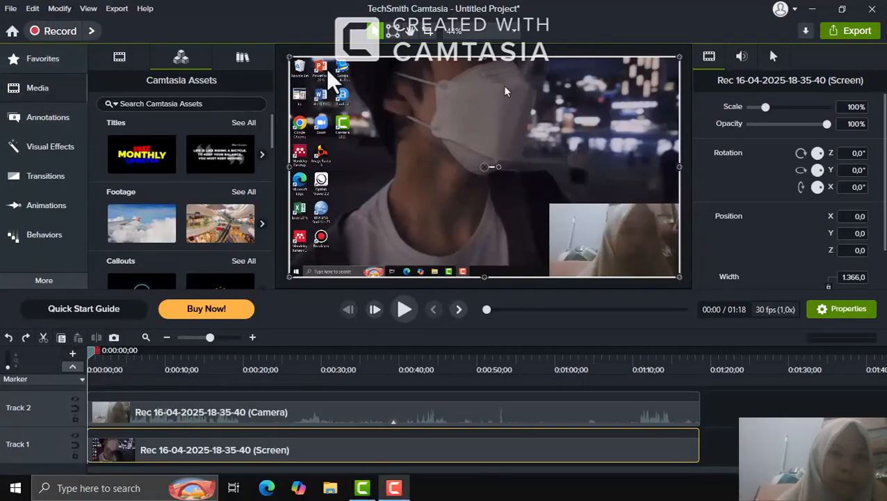
Look at the project's screen recordings in the media bin and the asset folders of the Camtasia 2025 library.
click(133, 59)
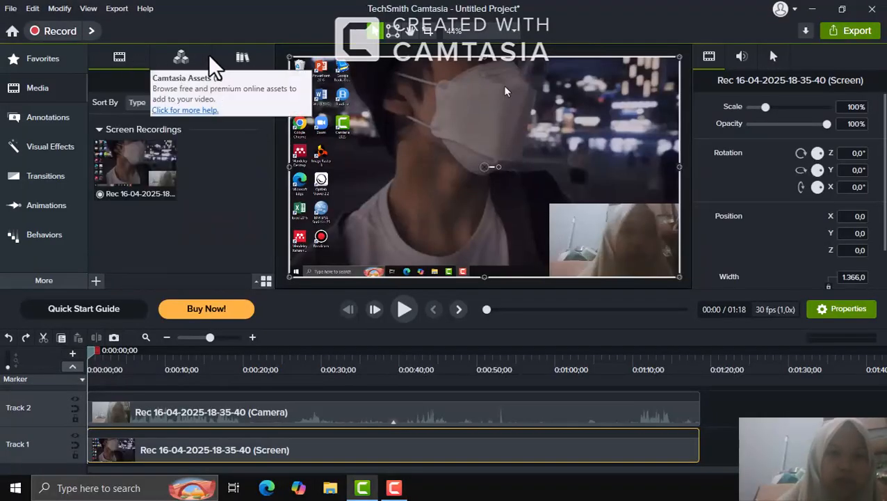
click(240, 60)
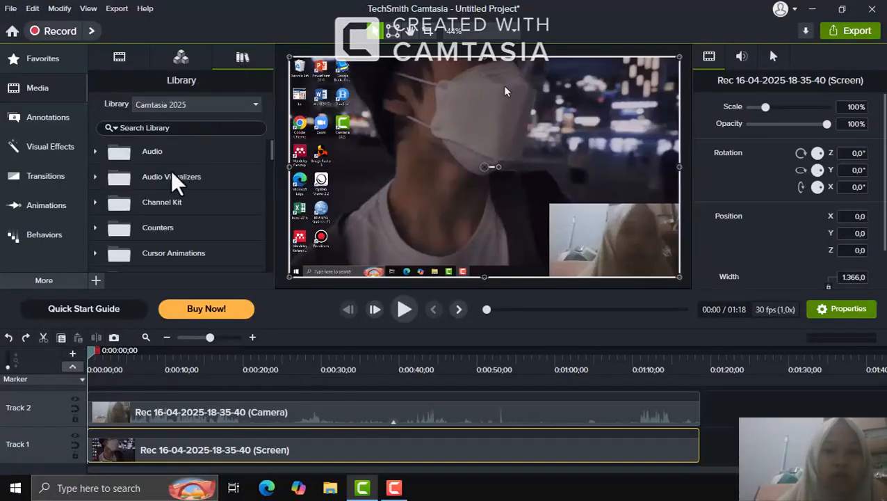
Add a green thought bubble callout left of the canvas centre and a purple text arrow callout below it.
click(59, 128)
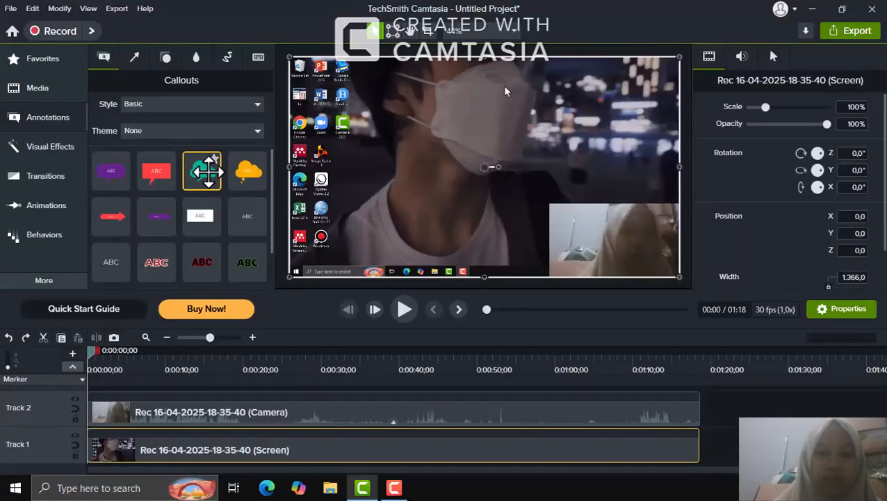
drag(202, 170, 415, 149)
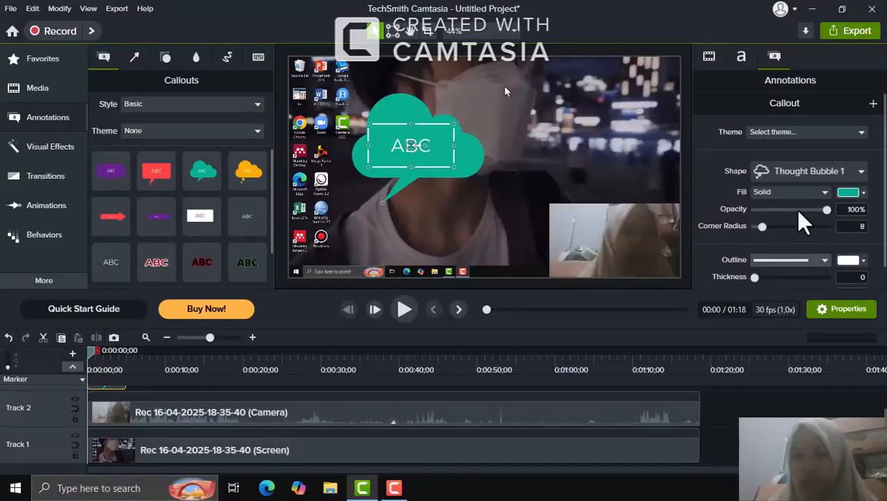
click(800, 134)
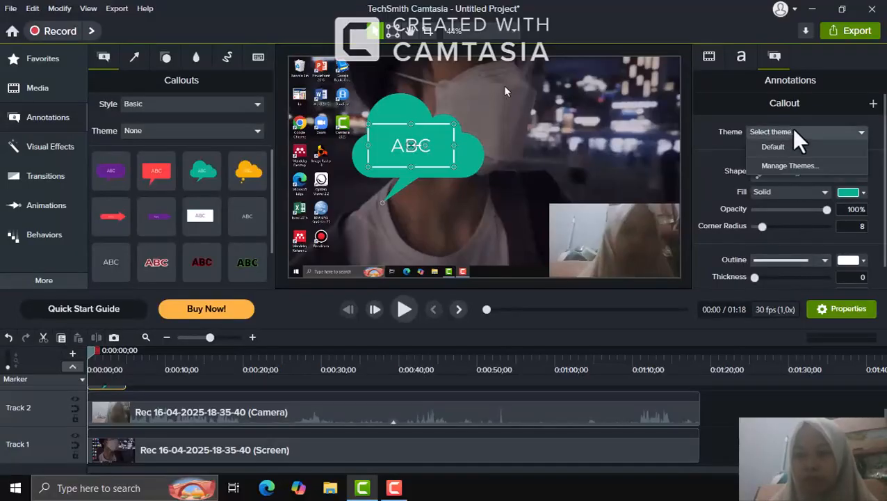
click(405, 143)
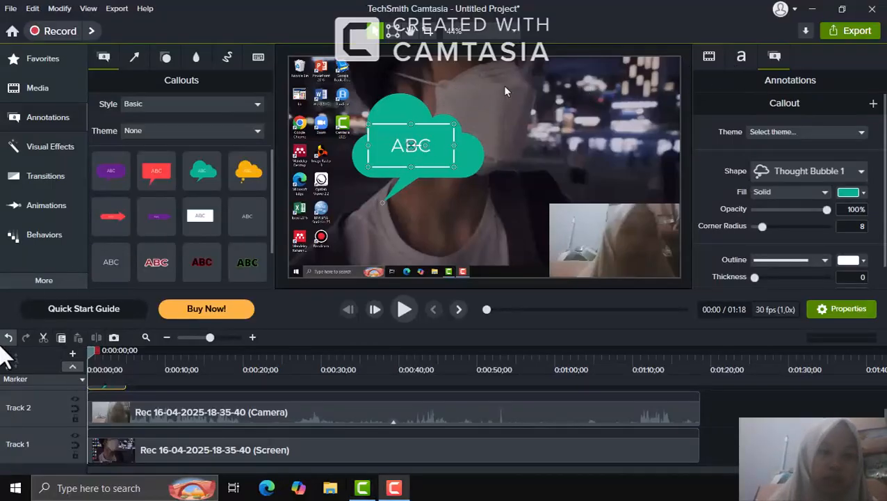
drag(158, 214, 445, 245)
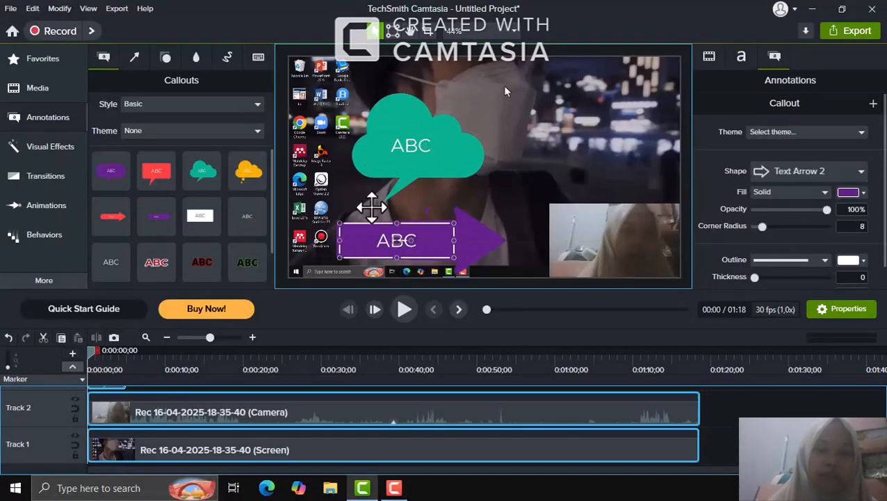
Look at the Arrows & Lines, Shapes, and Blur & Highlight annotation types.
click(135, 58)
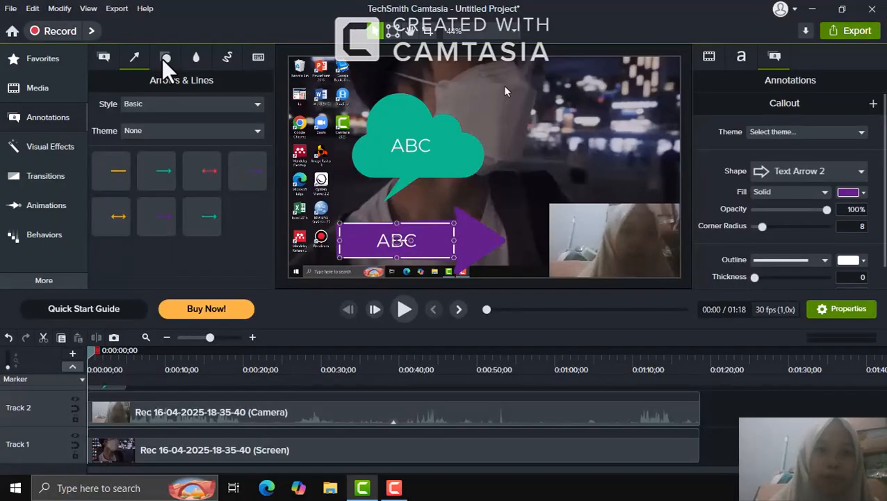
click(166, 59)
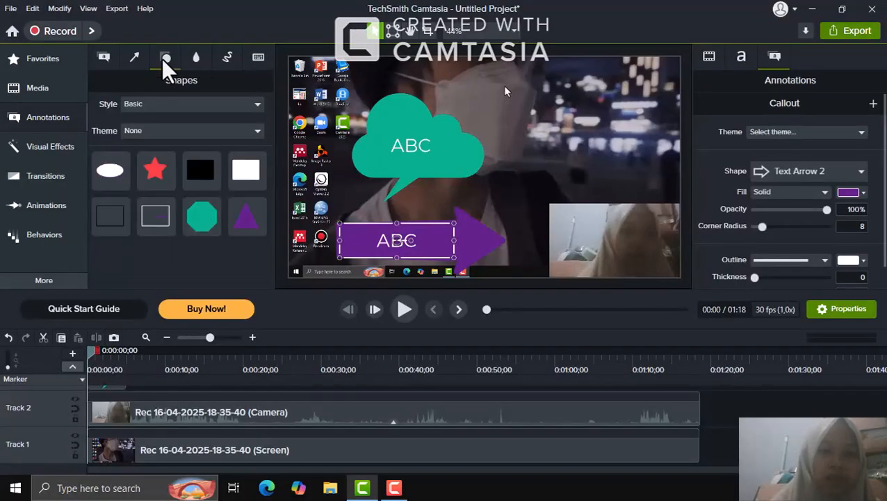
click(198, 58)
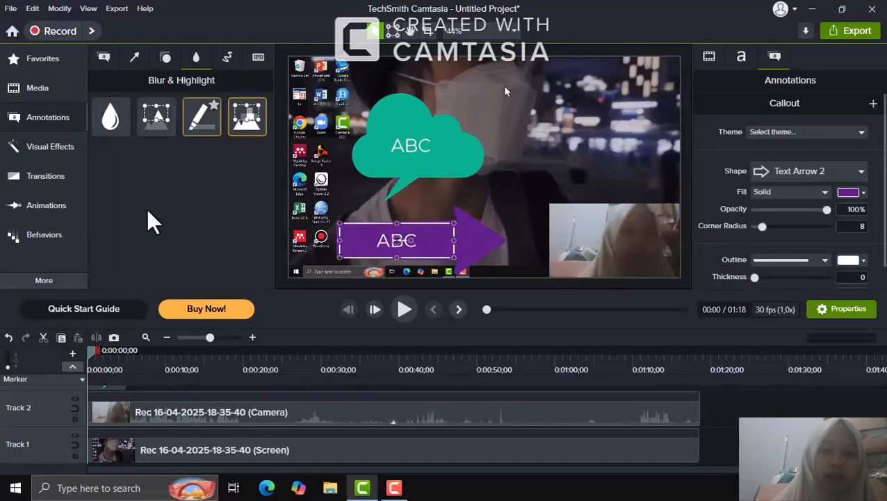
Undo the addition of the purple text arrow and the green thought bubble callouts.
click(8, 338)
click(8, 337)
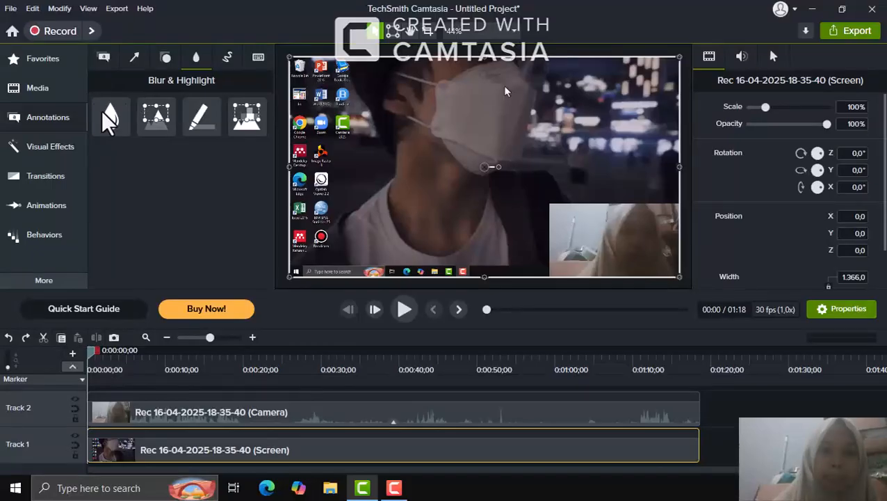
Place a blur annotation over the person's neck, widen it past the mask and extend its upper edge.
drag(107, 116, 404, 168)
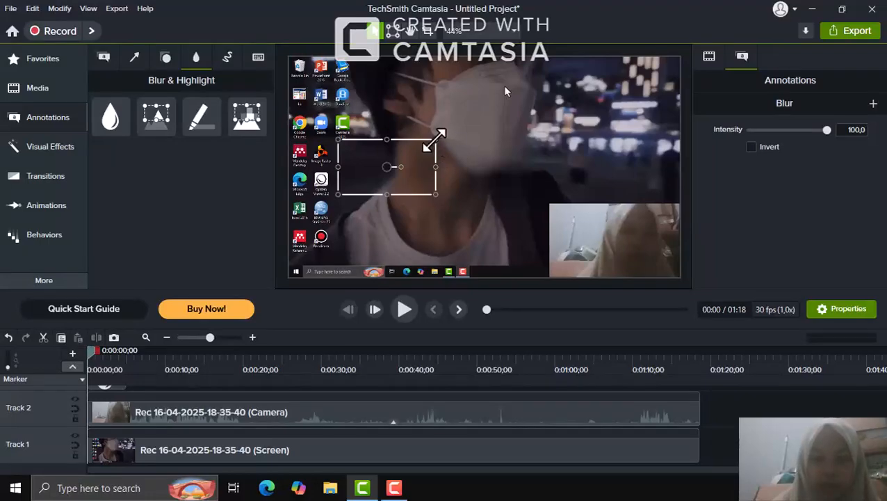
drag(434, 140, 569, 129)
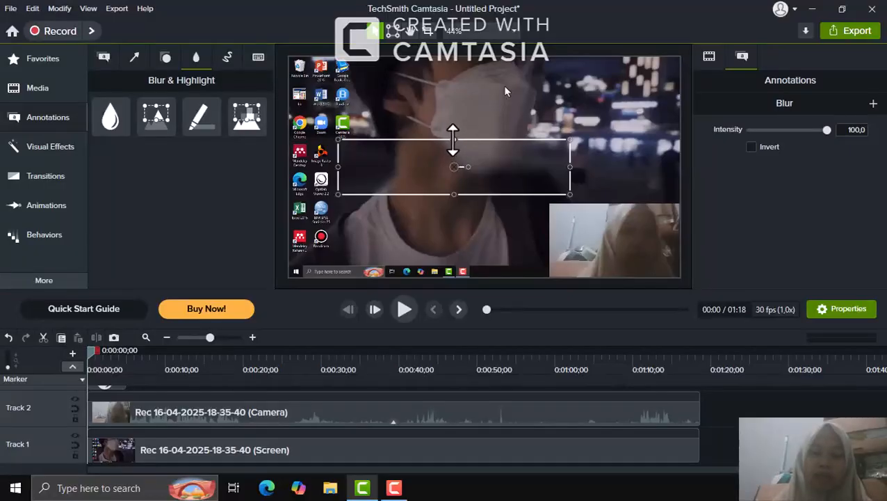
drag(452, 141, 451, 115)
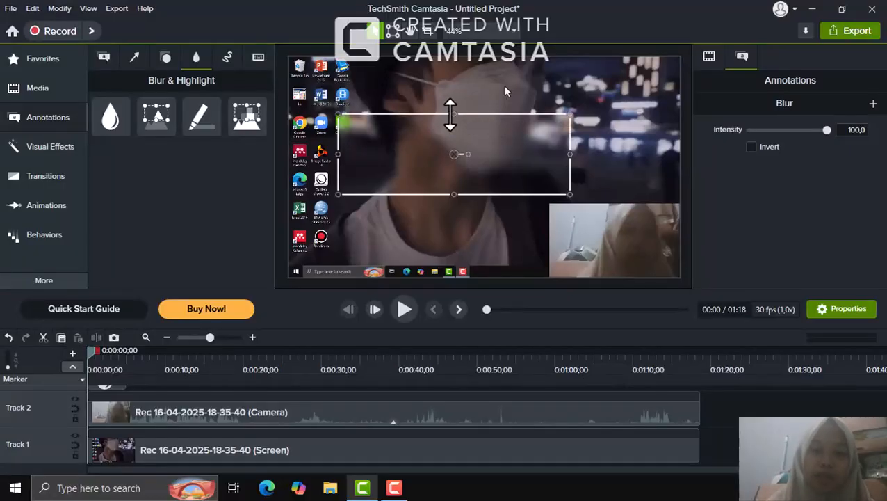
Undo the blur's resizing, its placement and its addition to the project.
click(4, 339)
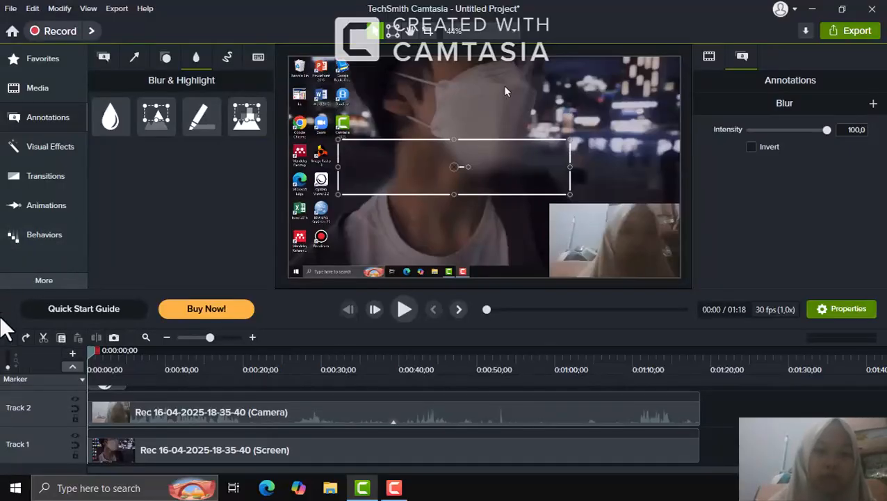
click(8, 338)
click(8, 339)
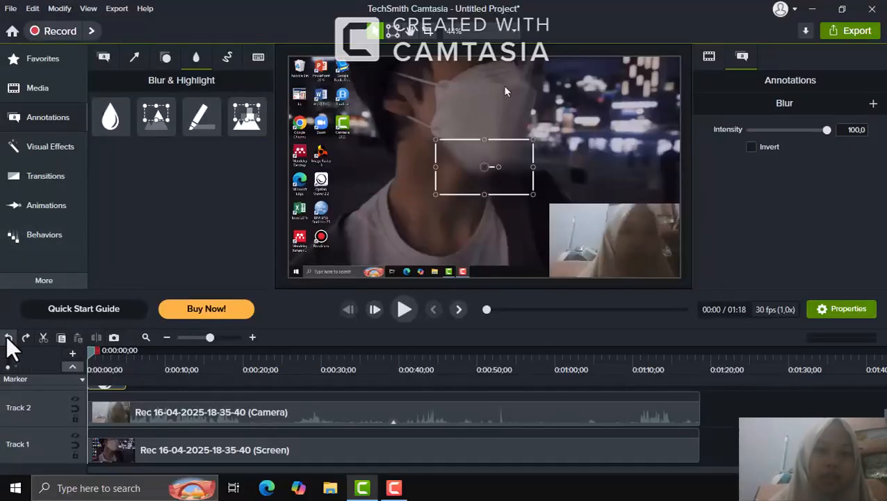
click(9, 338)
Add a red circle sketch motion annotation to the canvas and position it over the person's neck.
click(227, 56)
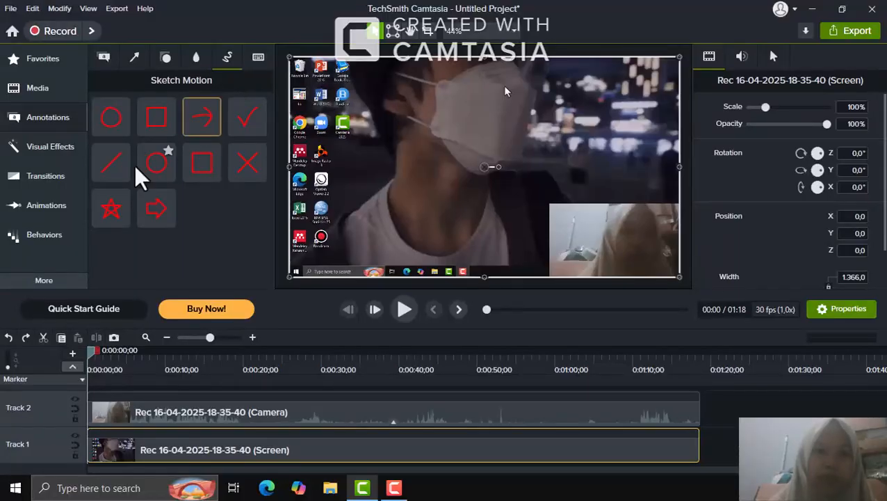
drag(153, 159, 375, 167)
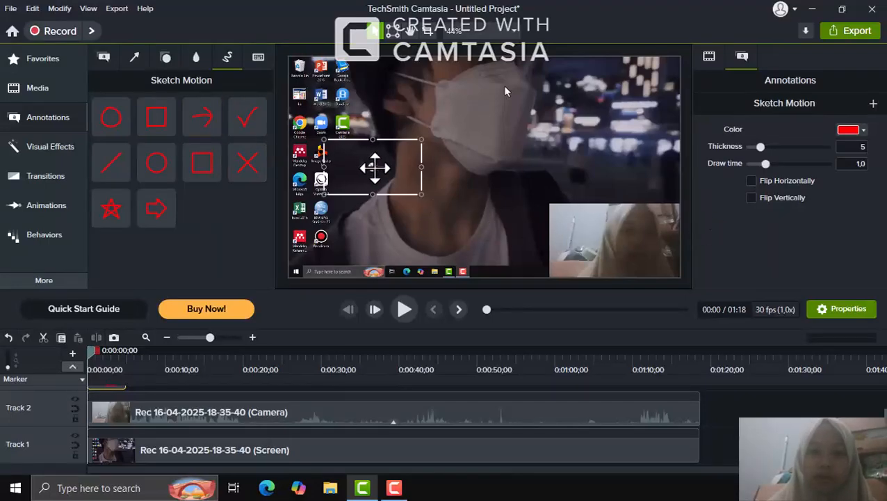
mouse_move(386, 168)
mouse_down()
mouse_move(455, 200)
mouse_move(438, 198)
mouse_up()
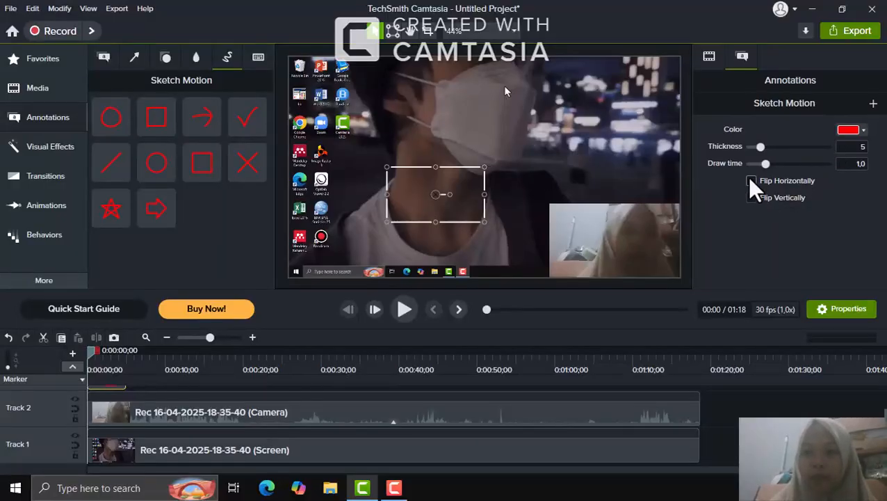
Add a red check-mark sketch motion annotation over the person's neck, on top of the circle.
click(565, 143)
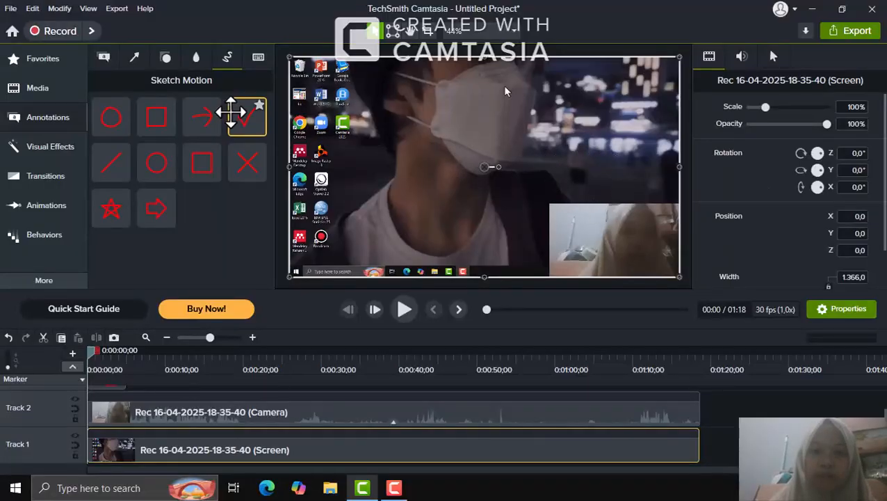
mouse_move(246, 114)
mouse_down()
mouse_move(356, 185)
mouse_move(419, 197)
mouse_up()
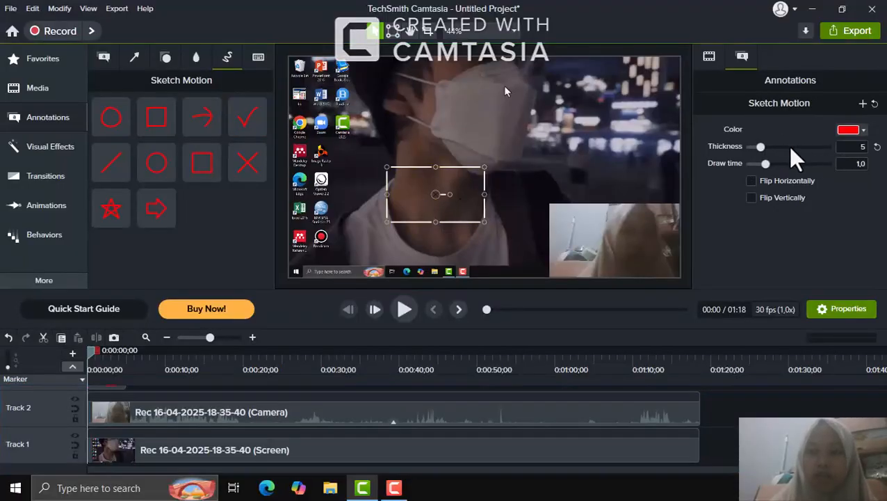
Undo the sketch motion annotations, and redo the adding of the screen and camera recordings to the timeline.
click(543, 171)
mouse_move(544, 172)
mouse_down()
mouse_move(600, 174)
mouse_move(541, 175)
mouse_up()
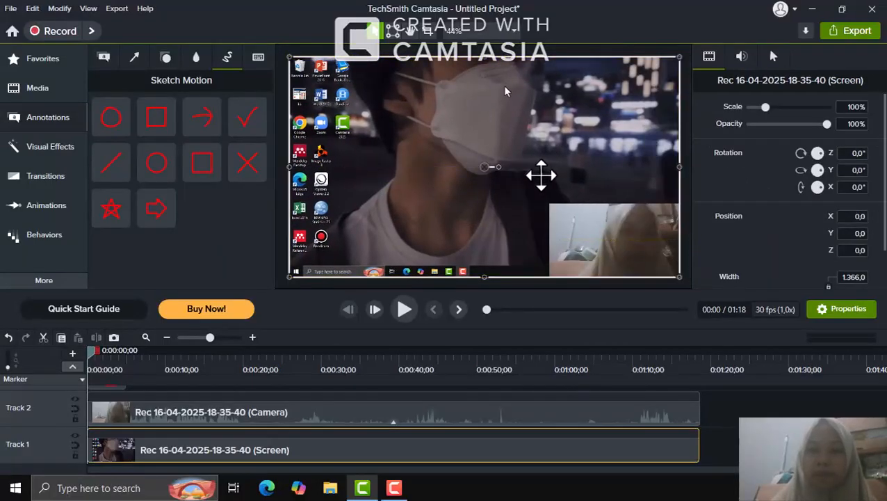
click(8, 337)
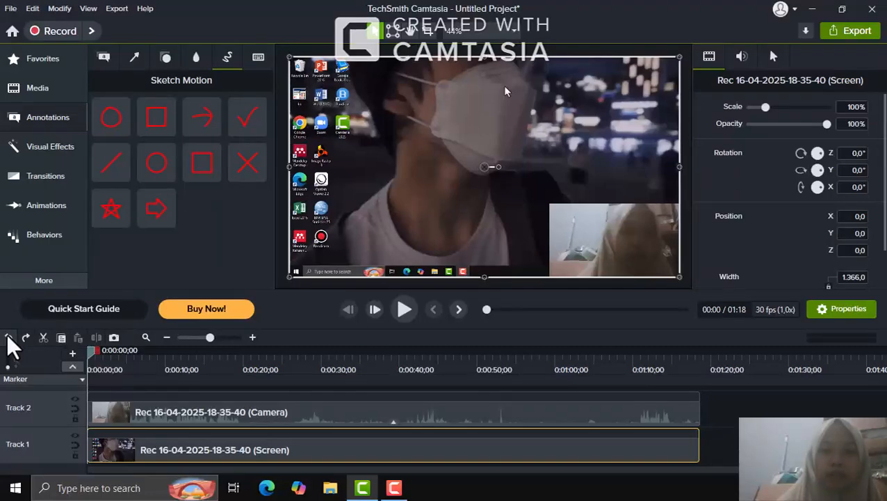
click(9, 337)
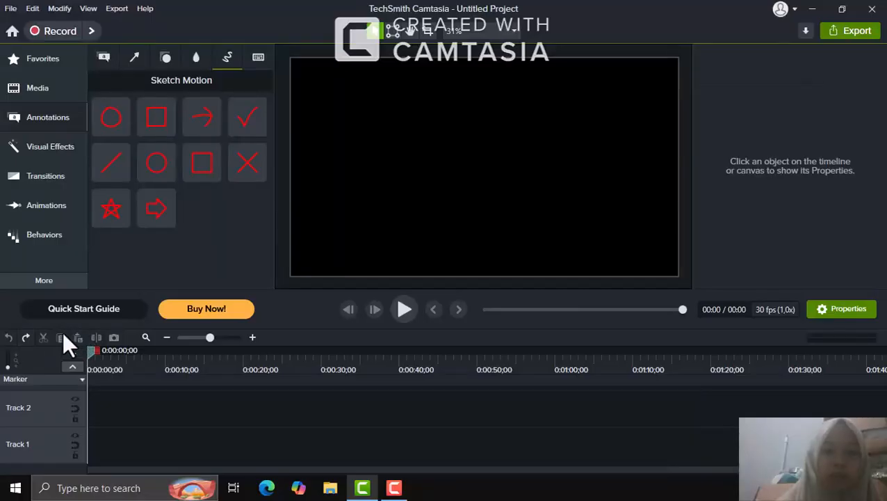
click(26, 336)
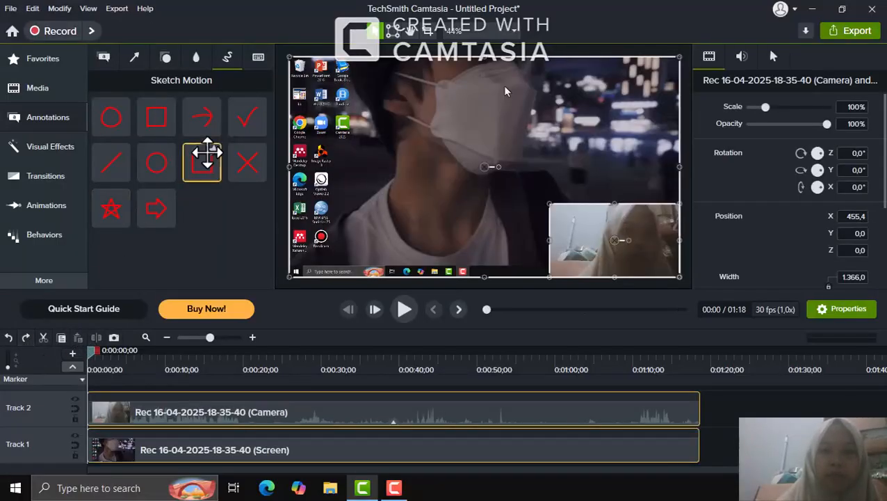
Look over the keystroke callouts and browse the whole visual effects library.
click(259, 61)
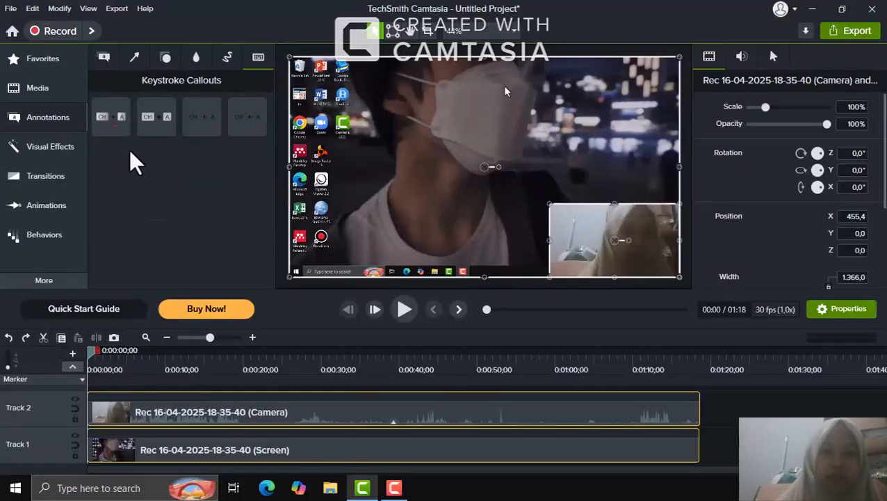
click(64, 146)
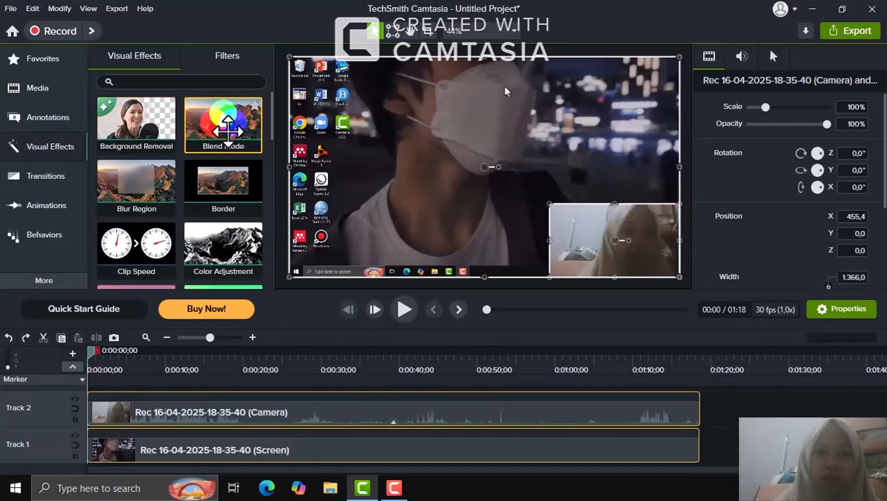
scroll(228, 131, down, 4)
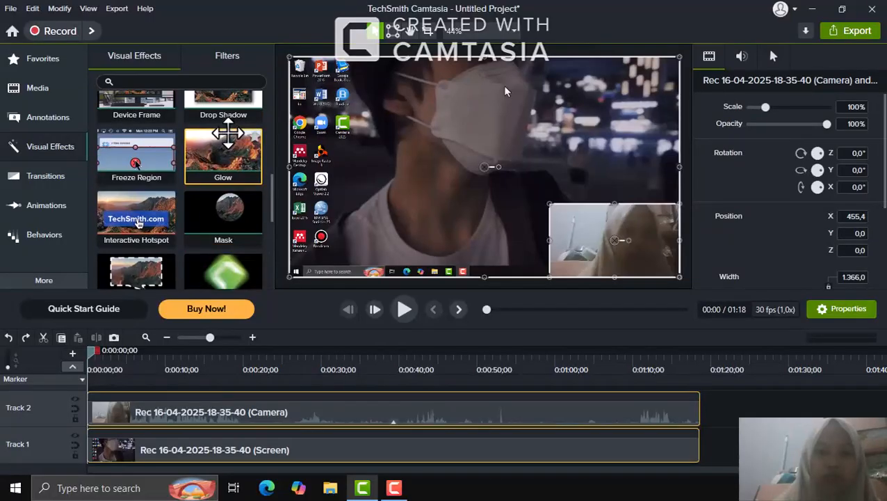
scroll(228, 132, up, 2)
scroll(228, 133, up, 3)
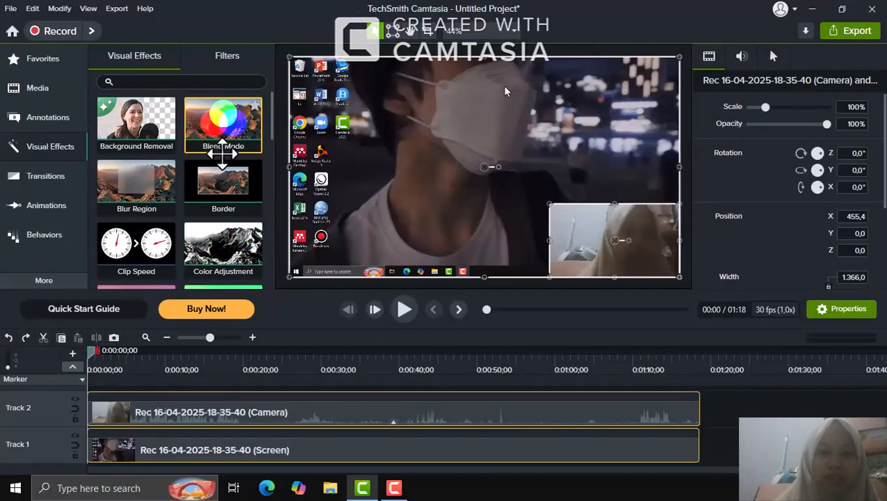
scroll(218, 224, down, 10)
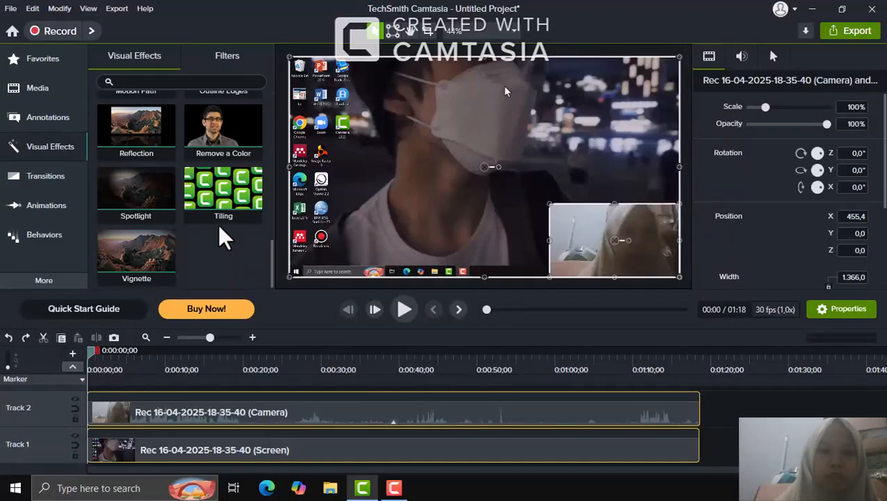
scroll(218, 224, up, 7)
scroll(218, 224, up, 1)
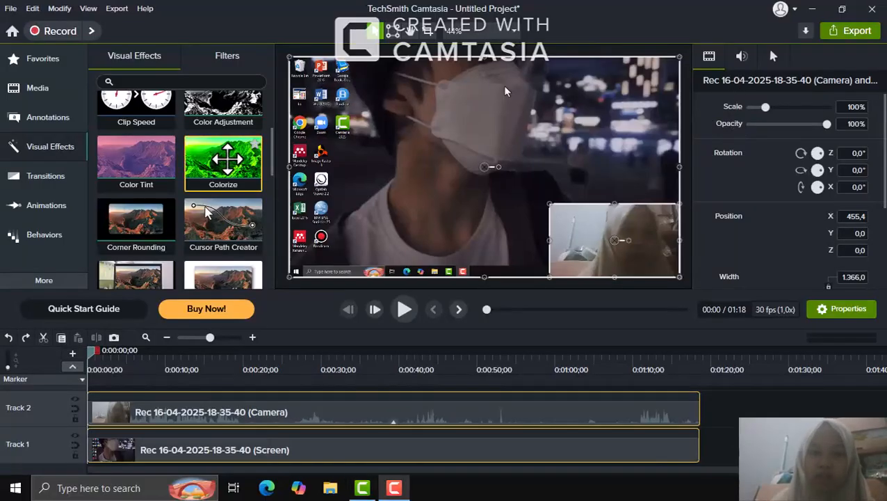
Try the Colorize effect on the selected screen and camera recordings, and undo it.
drag(224, 221, 157, 394)
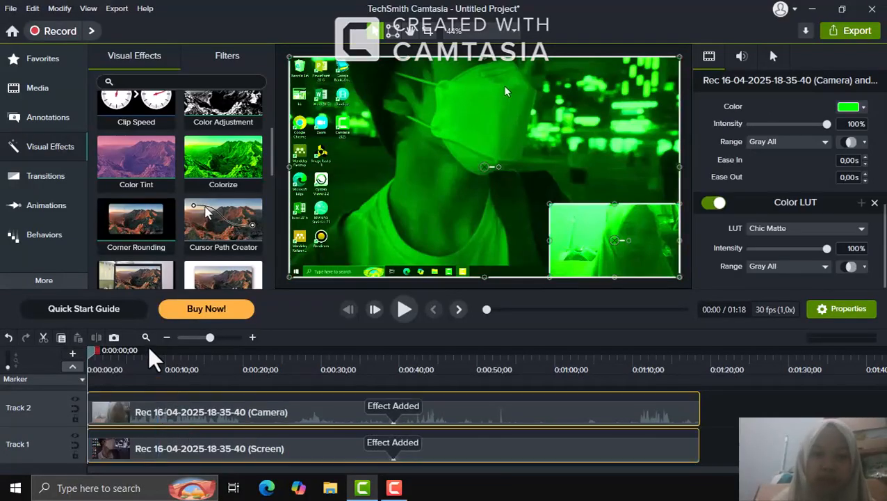
click(9, 338)
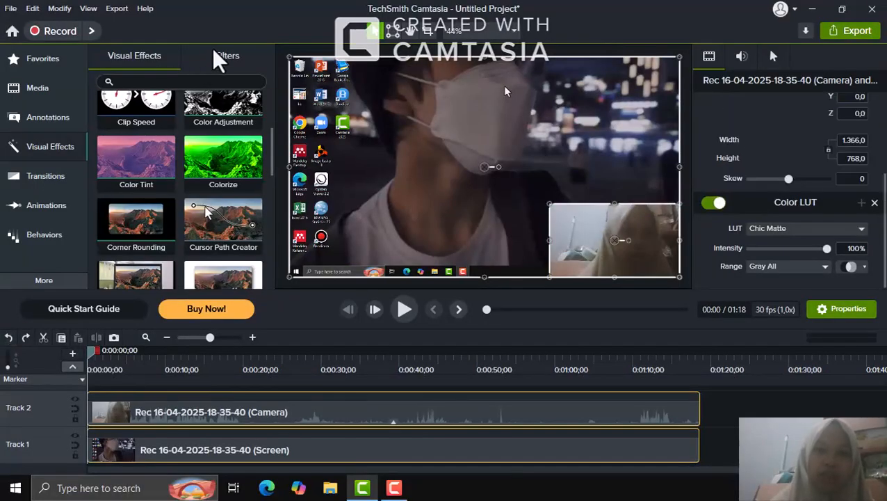
Apply the Binary Loop filter to the selected recordings on the canvas.
click(230, 56)
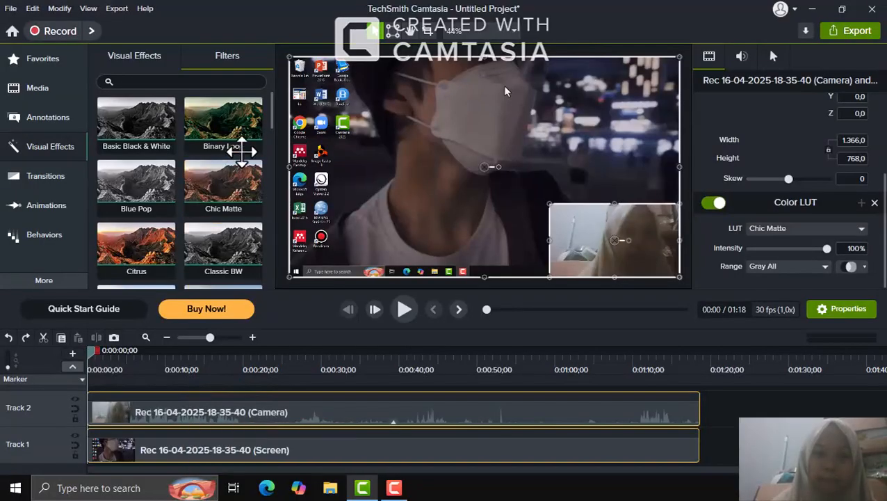
drag(237, 129, 479, 238)
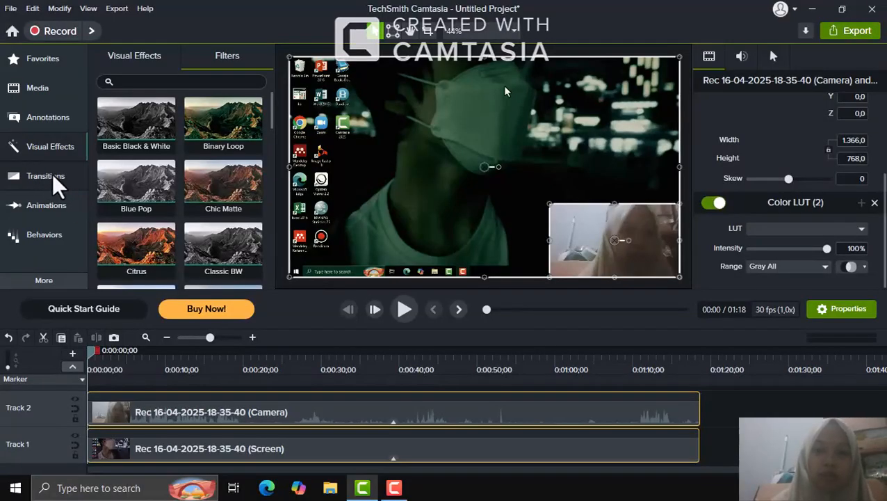
click(67, 245)
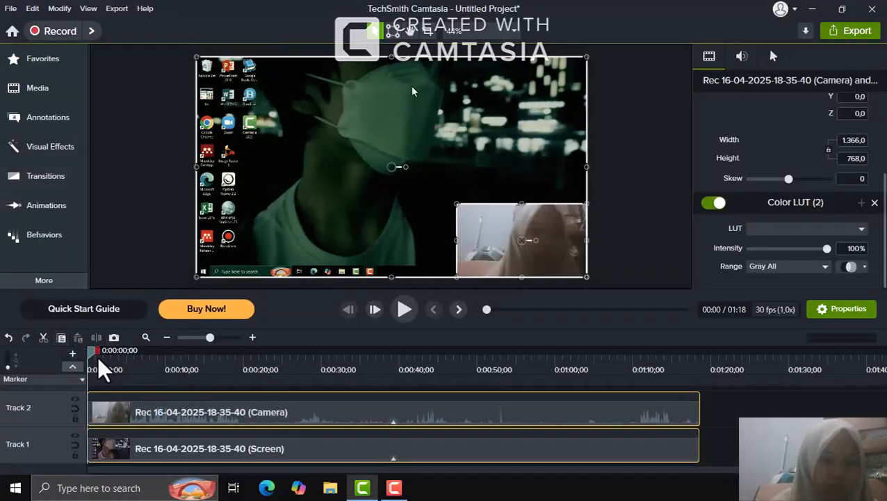
Split both recordings at 0:00:22;05 and add an Angled Sliders transition at the cut on the camera track.
drag(96, 362, 263, 373)
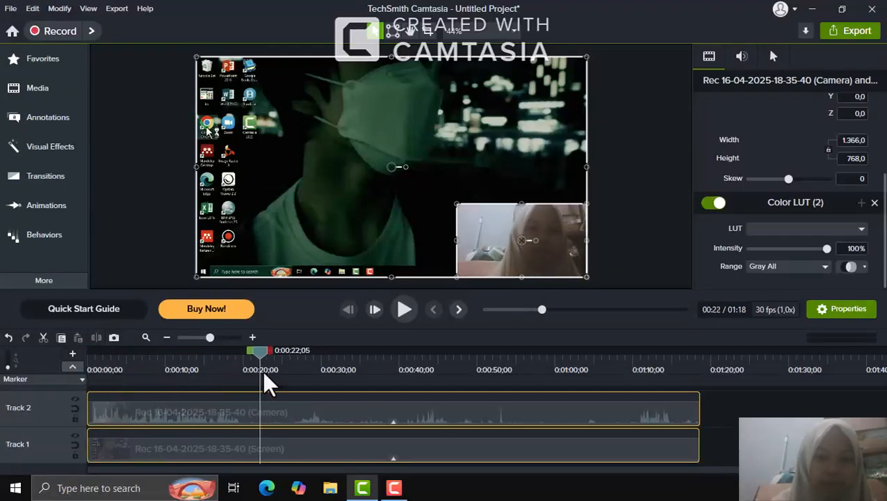
click(96, 337)
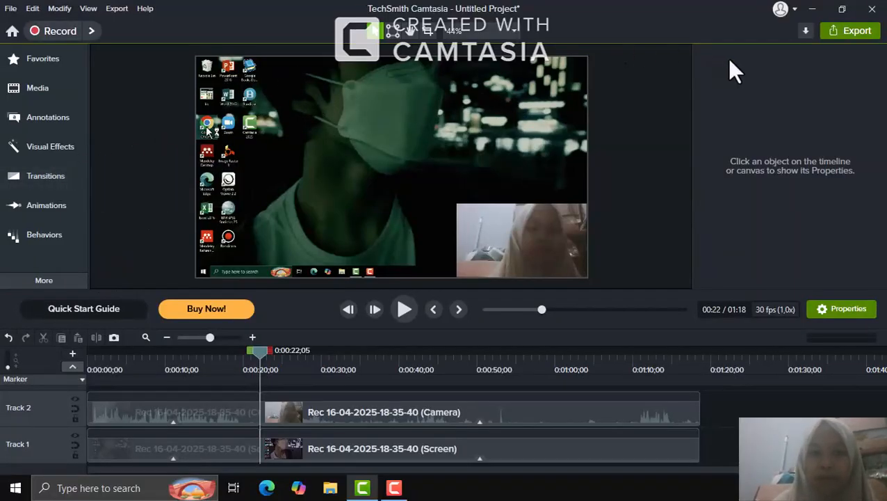
key(t)
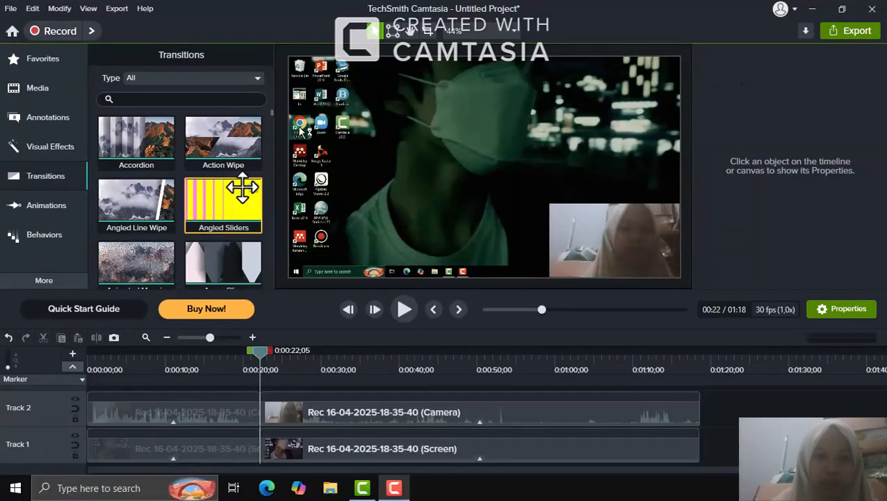
drag(241, 192, 256, 406)
drag(258, 405, 258, 404)
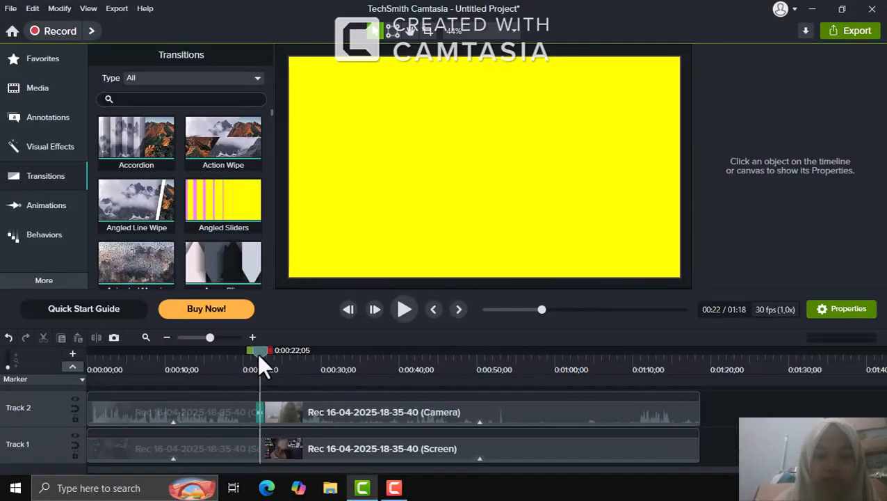
Play back the camera track's transition from about 17 seconds until past the cut.
click(220, 353)
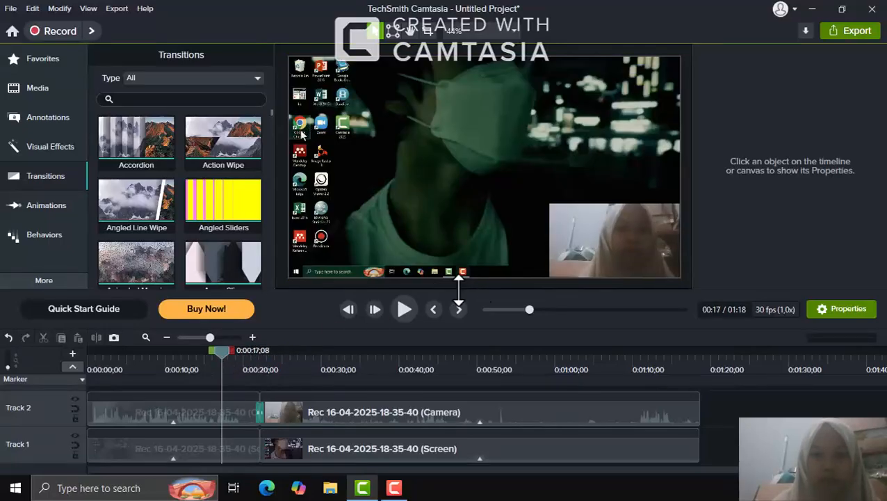
click(402, 308)
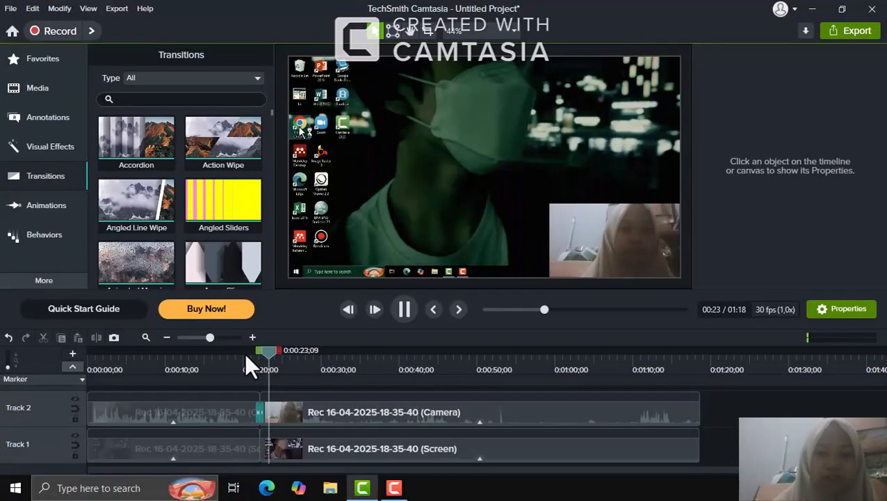
click(404, 310)
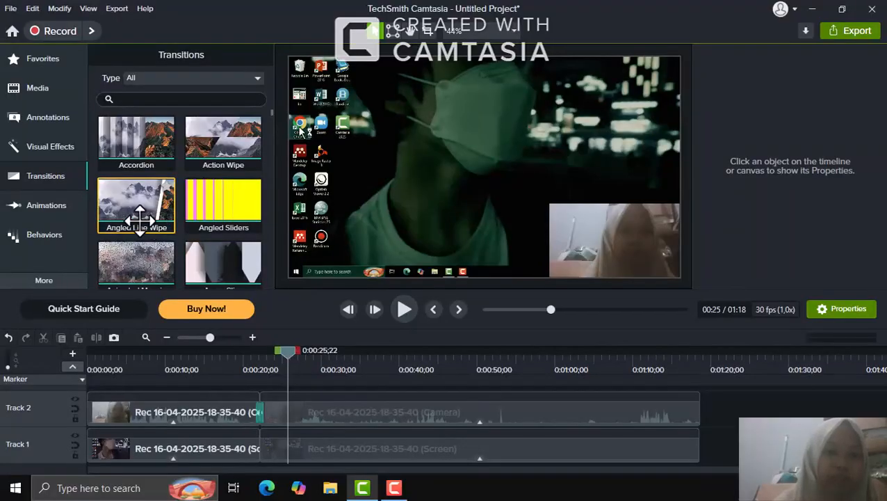
Try the Tilt Right animation on the first camera clip at about 10 seconds, and undo it.
click(51, 203)
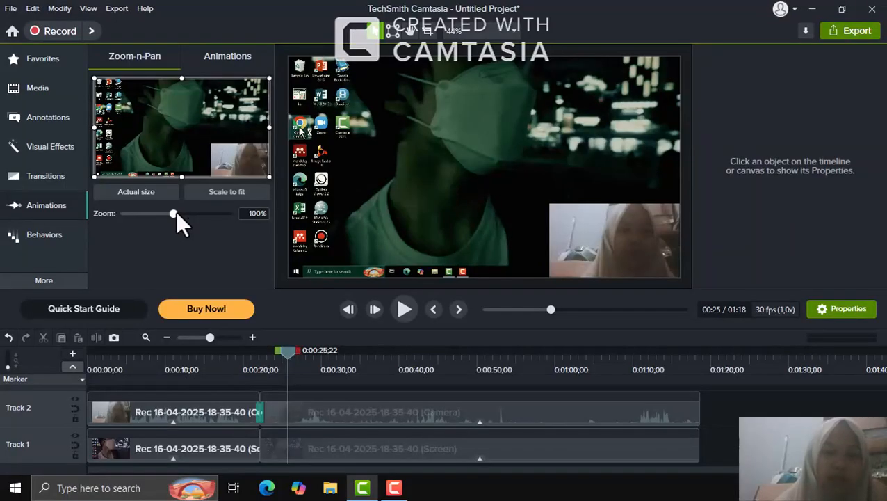
click(220, 62)
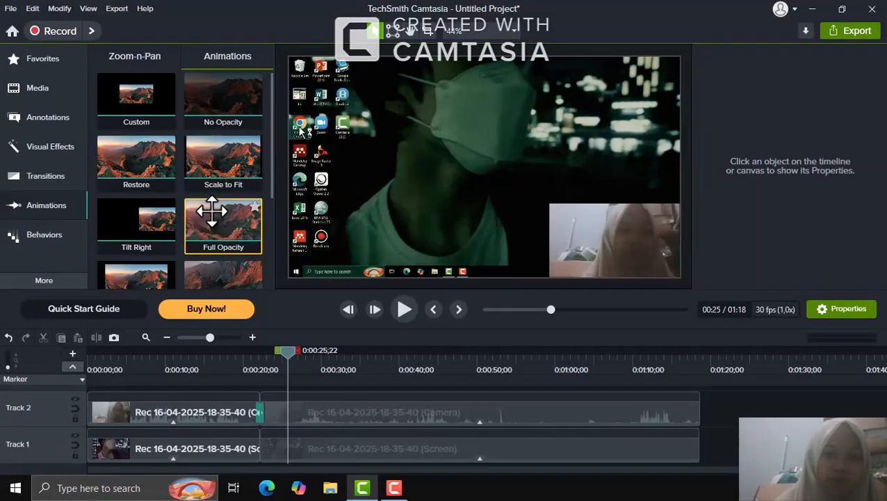
scroll(212, 210, down, 3)
scroll(212, 210, up, 2)
scroll(212, 210, up, 1)
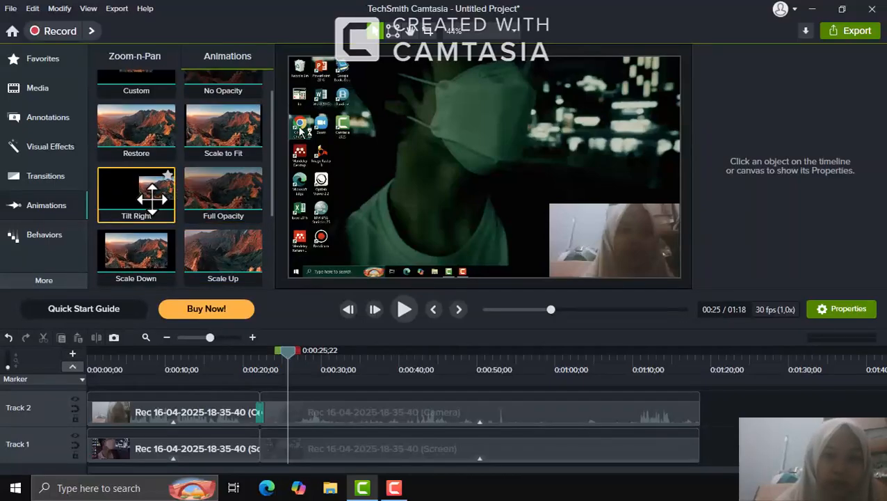
drag(152, 200, 173, 407)
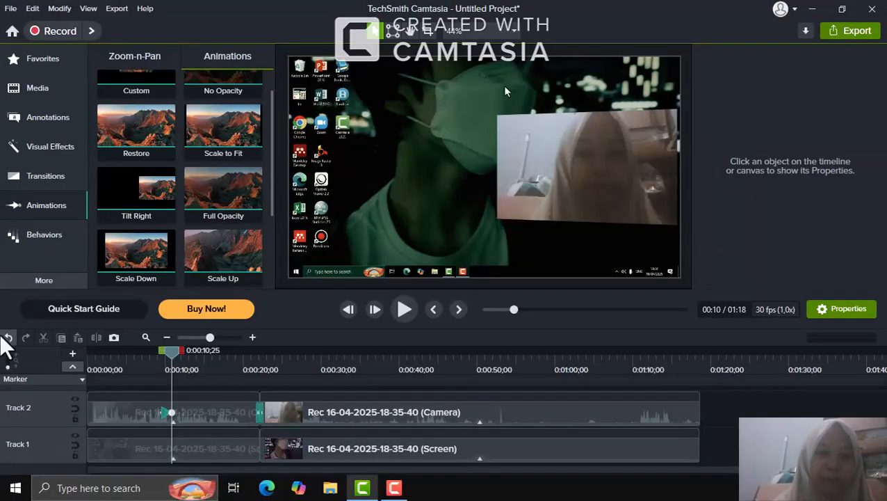
click(7, 337)
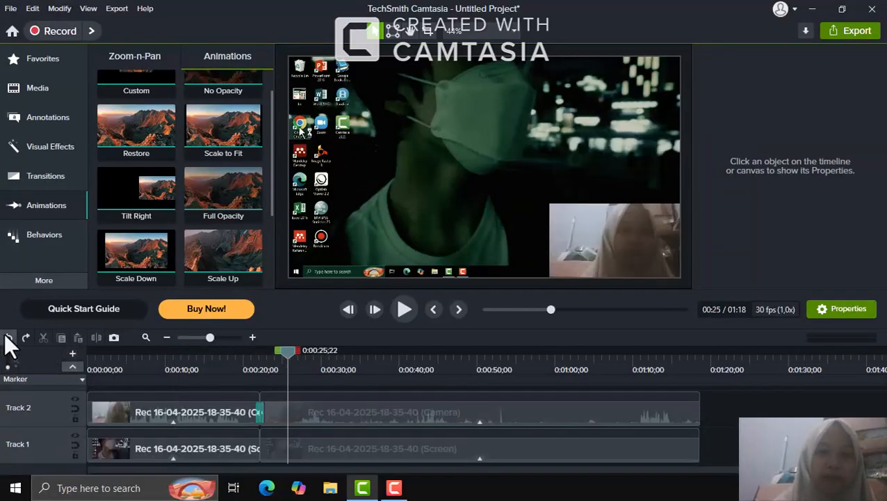
Apply the Explode behavior to the first screen clip and preview it from about 7 seconds.
click(67, 234)
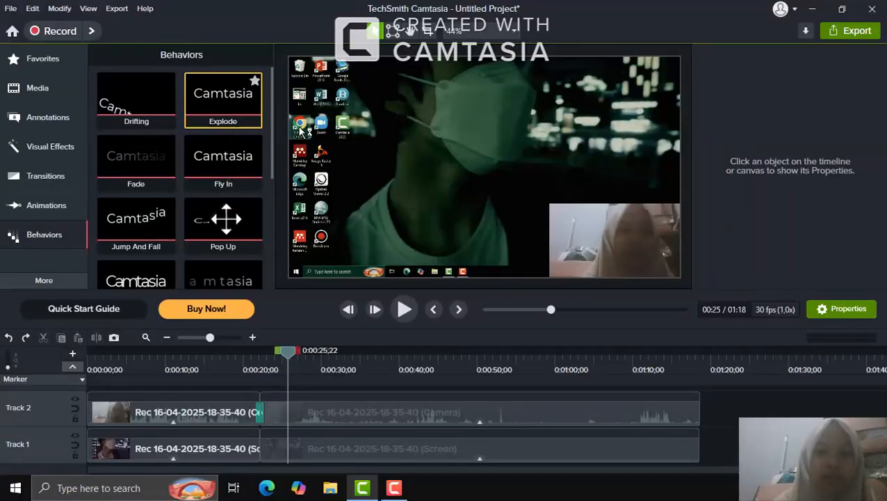
drag(226, 219, 170, 446)
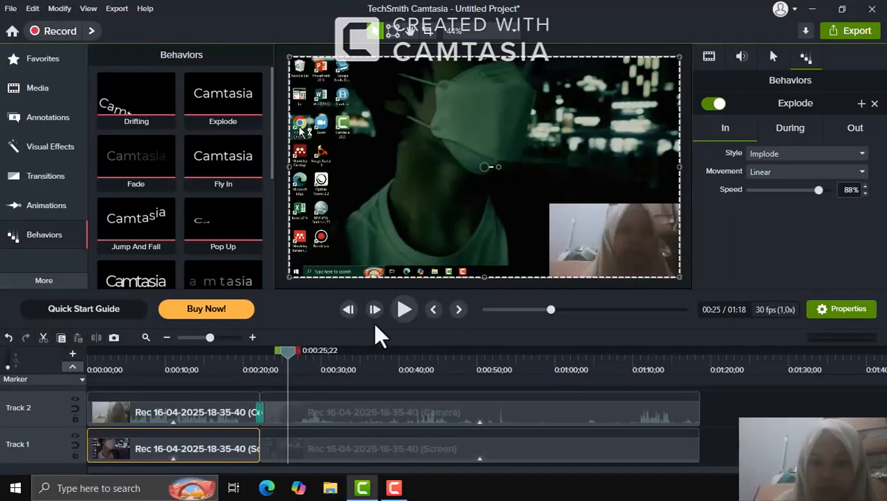
drag(295, 360, 153, 384)
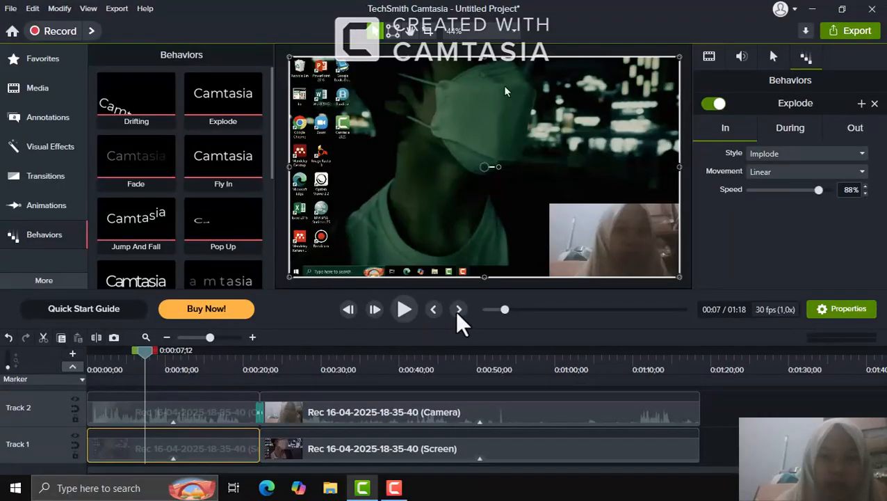
click(404, 308)
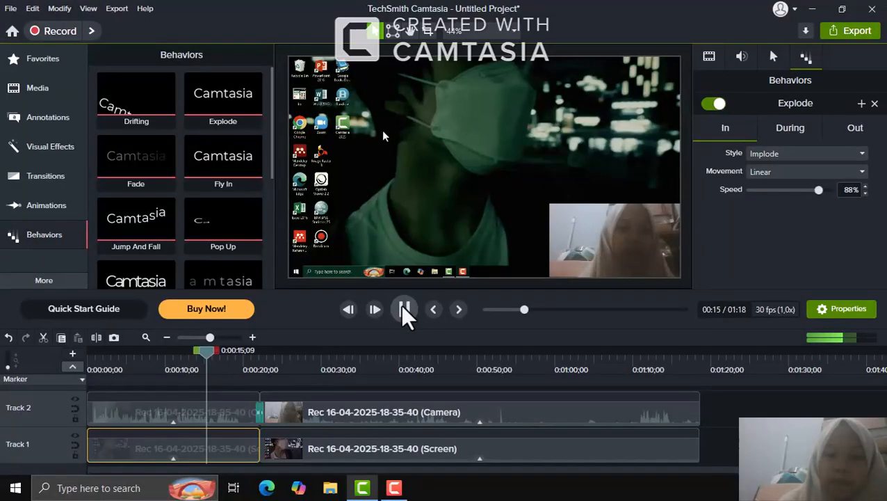
click(405, 310)
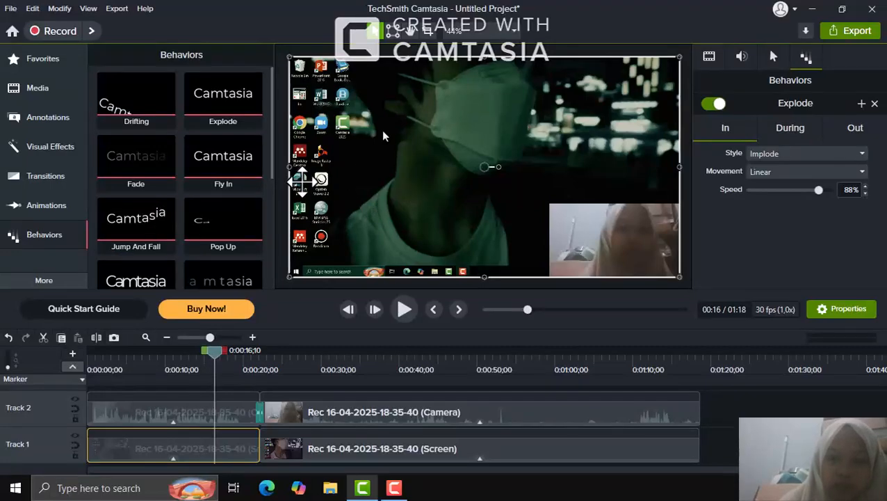
Add the Pop Up and Fly In behaviors to the first screen clip and play it back.
drag(210, 215, 440, 186)
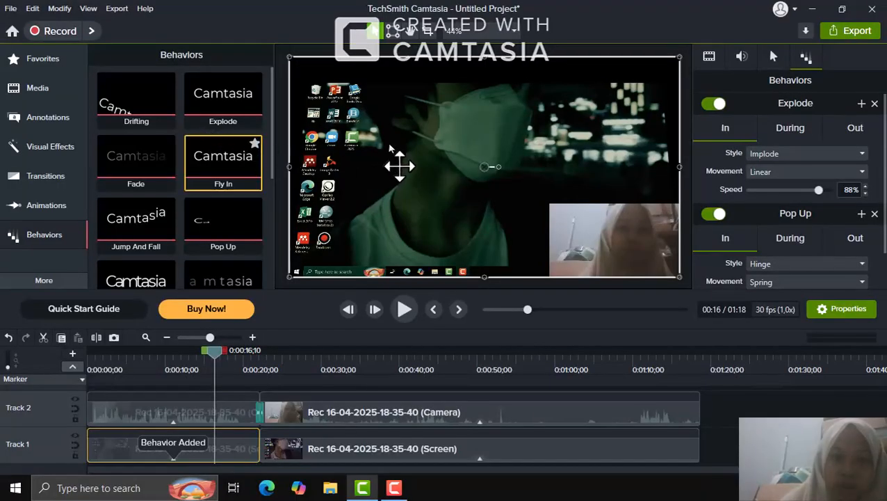
drag(223, 163, 400, 166)
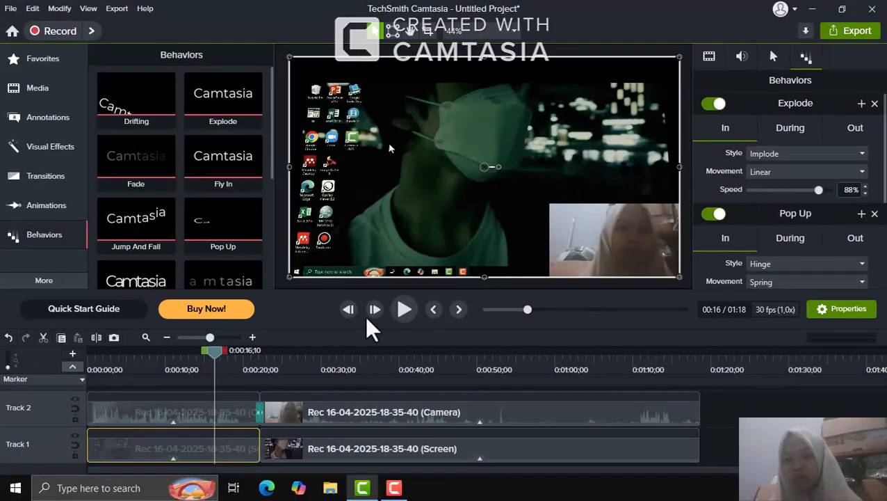
click(406, 311)
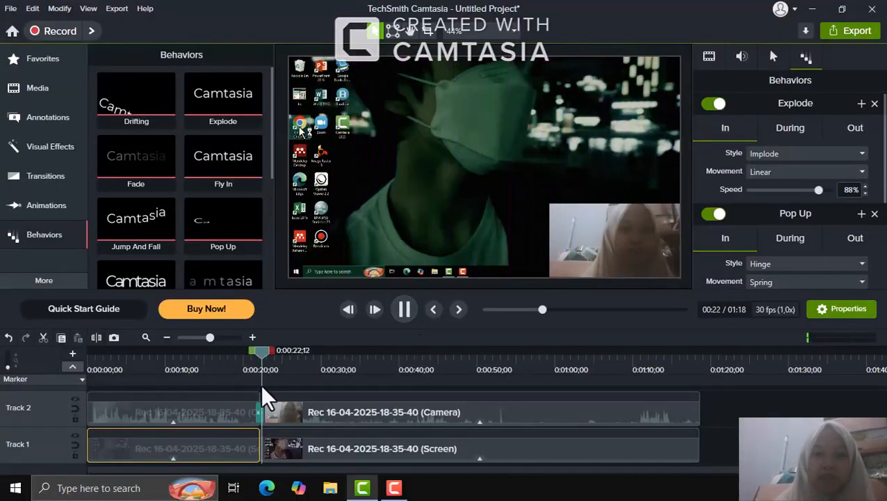
Play back the recording from about 13 seconds up to the cut to review the first screen clip's behaviors.
drag(263, 352, 203, 351)
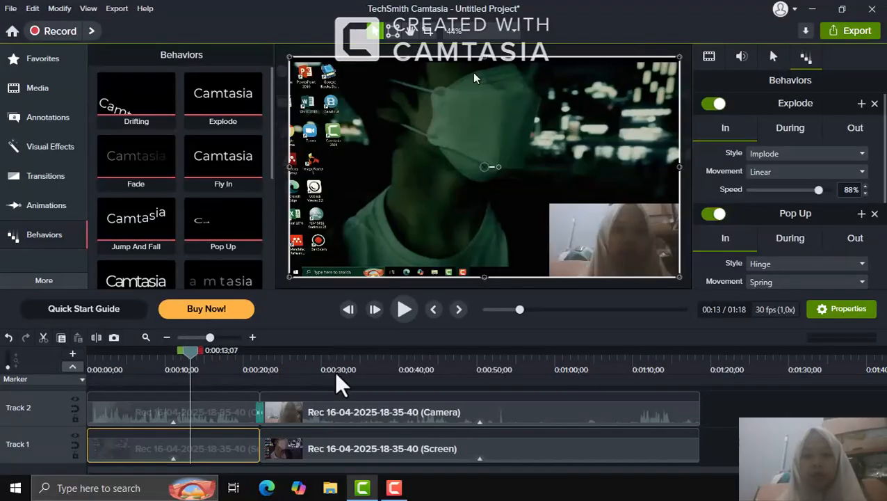
click(405, 309)
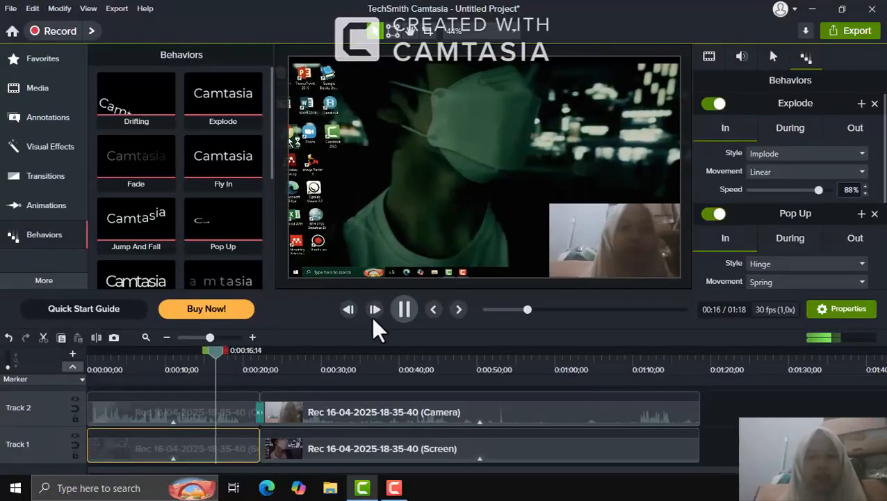
click(403, 311)
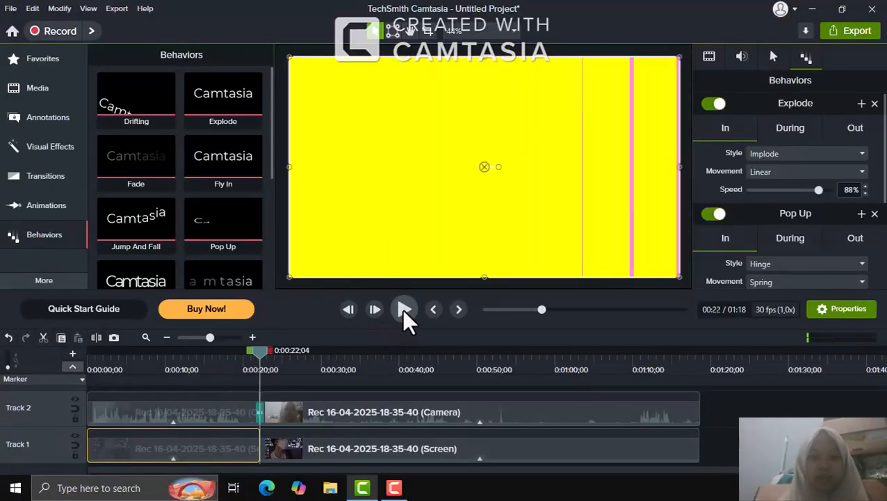
Add the Cursor Highlight effect to the first screen clip and play it back from about 17 seconds.
click(51, 282)
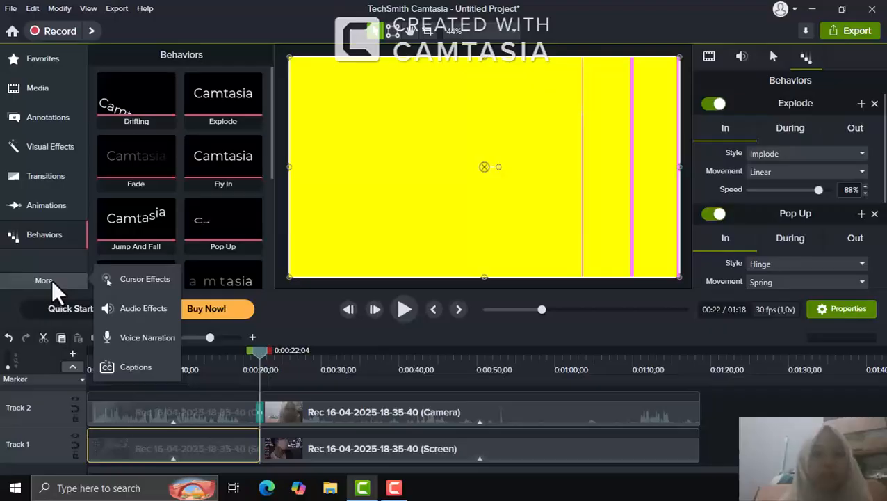
click(154, 282)
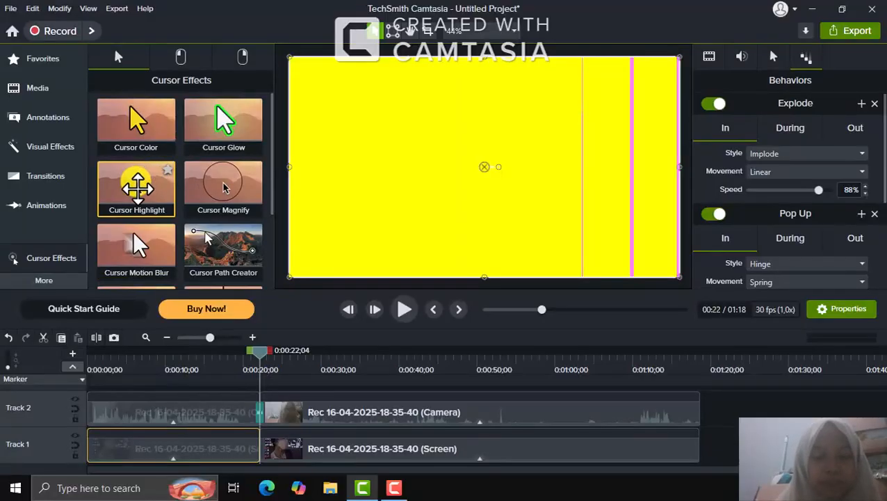
drag(137, 186, 353, 242)
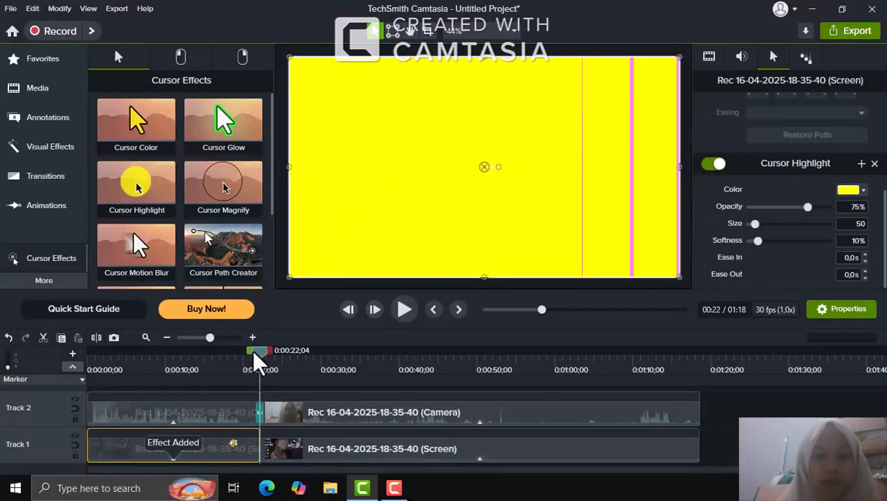
drag(263, 363, 178, 362)
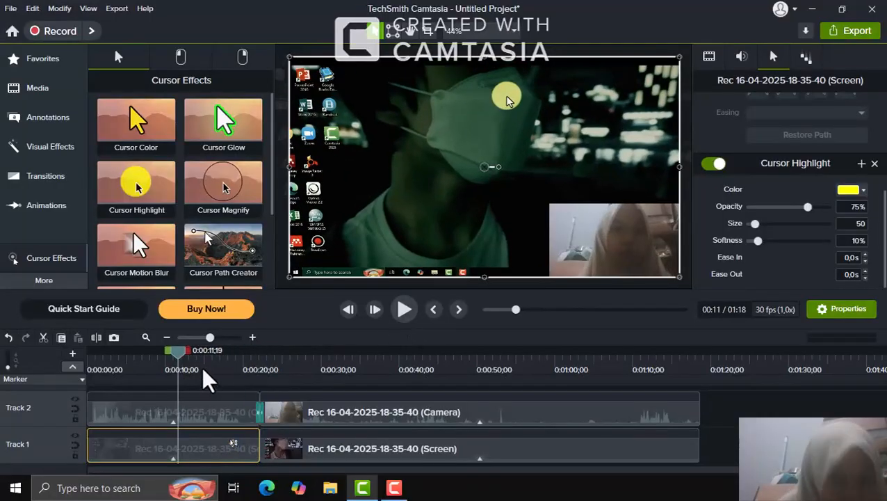
drag(181, 356, 223, 367)
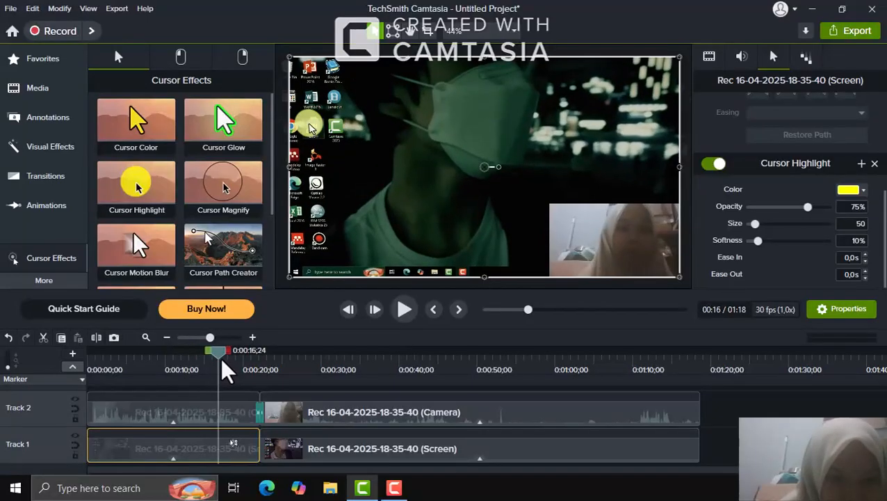
click(406, 310)
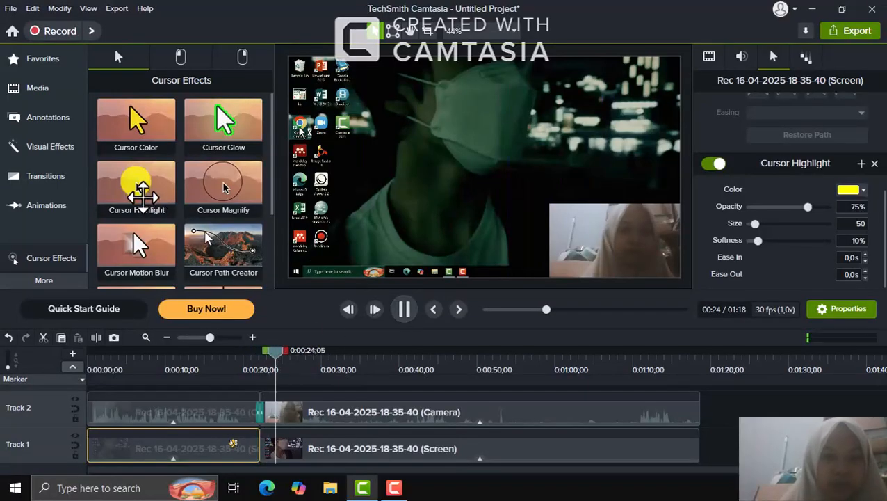
Add the Cursor Highlight effect to the second screen clip and play it back from about 28 seconds.
drag(259, 209, 358, 459)
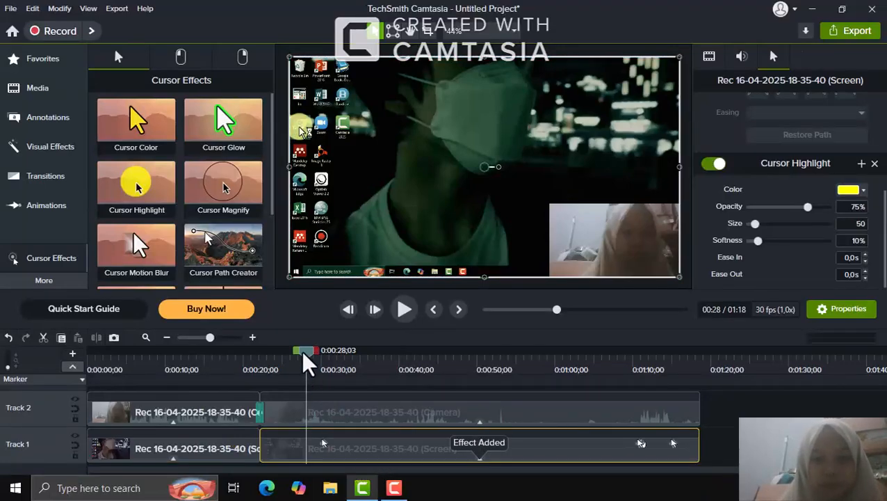
click(402, 305)
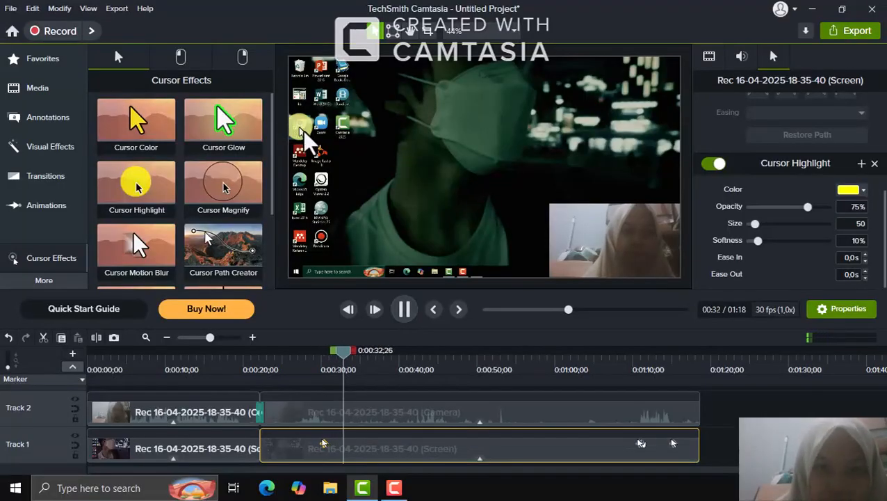
click(309, 141)
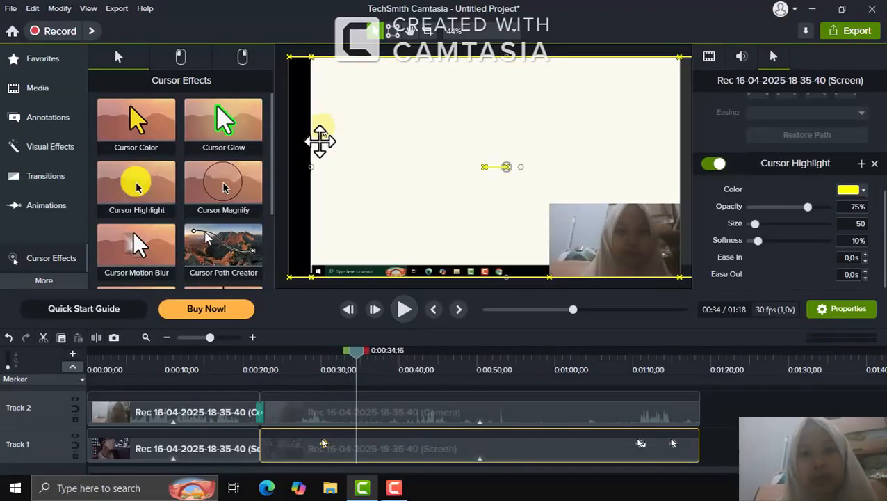
drag(319, 142, 305, 135)
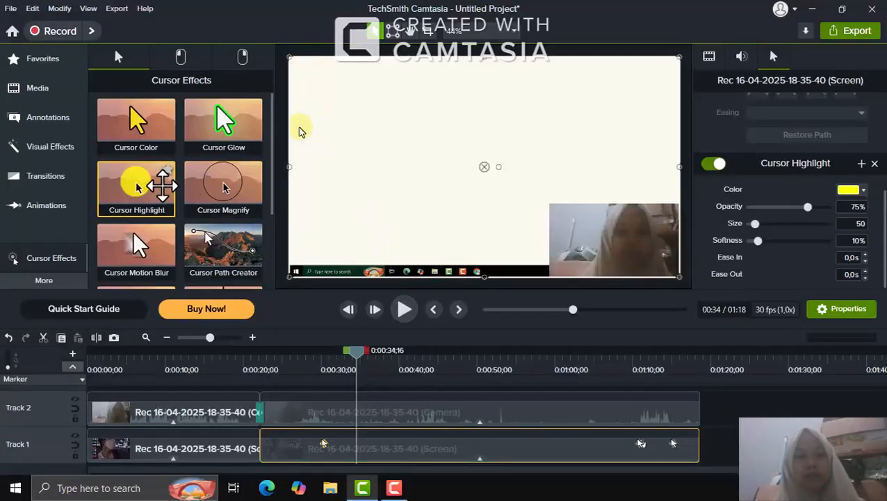
Add the Fade Out audio effect to the second screen clip and play it back from about 34 seconds.
click(56, 276)
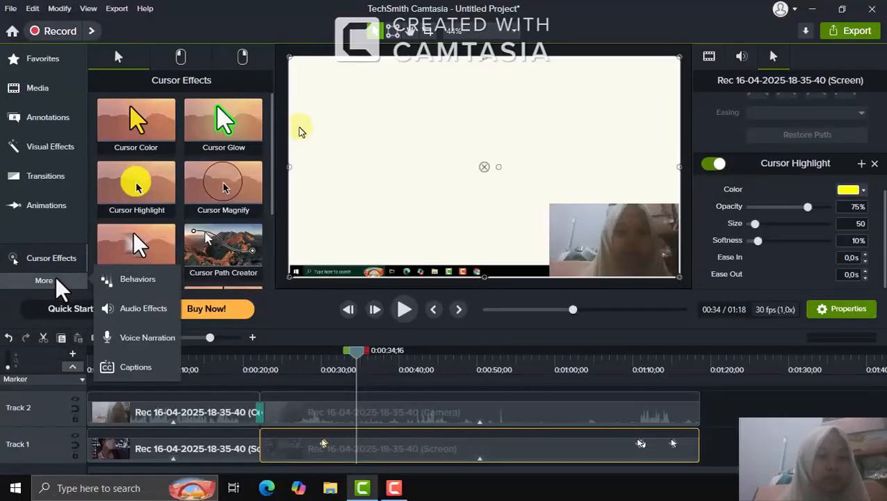
click(136, 313)
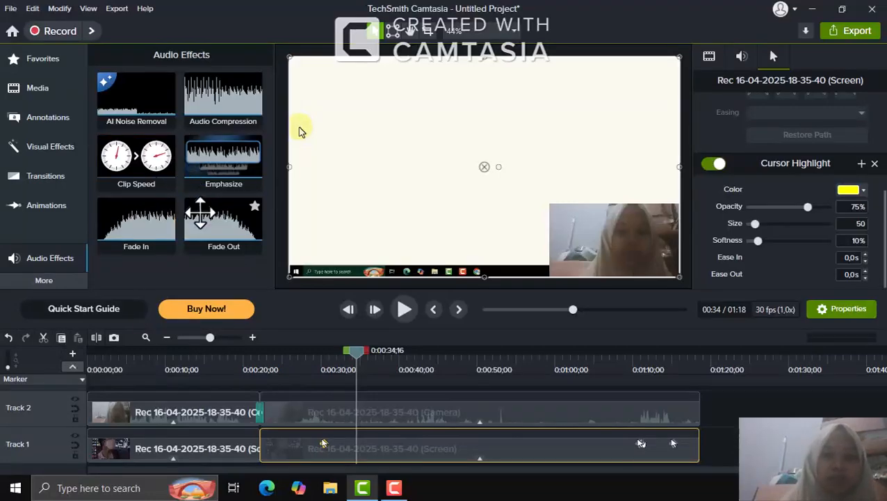
drag(209, 219, 491, 437)
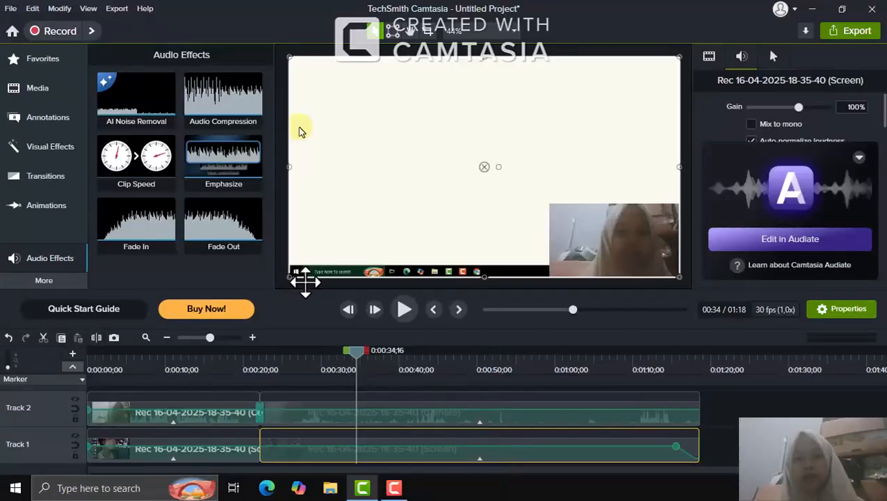
click(404, 310)
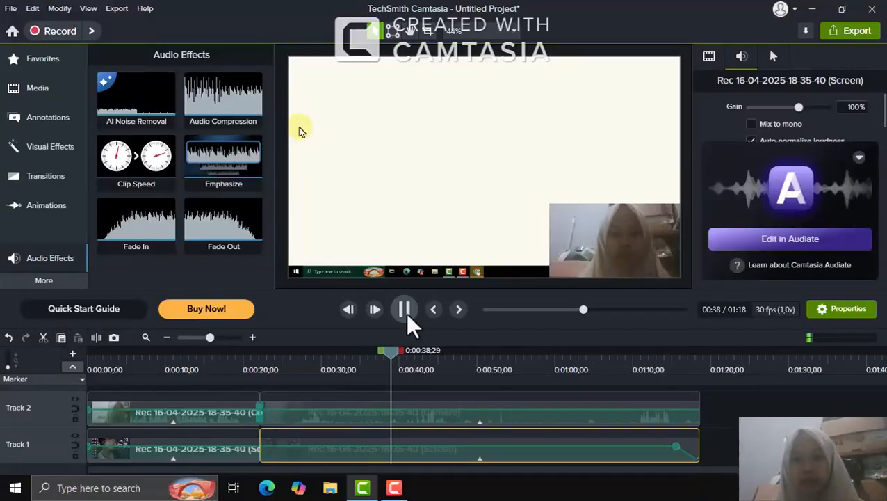
Select the timeline range from about 8 to 42 seconds across both tracks and play it back.
click(404, 351)
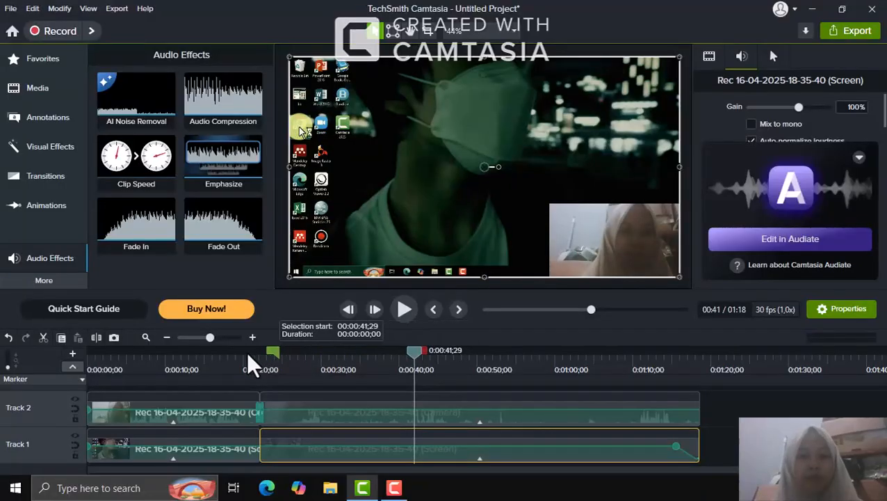
drag(137, 349, 137, 350)
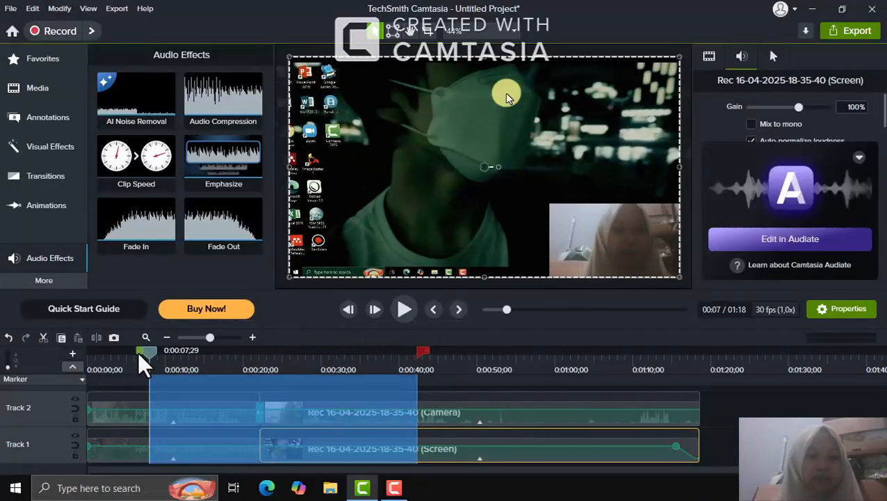
click(403, 309)
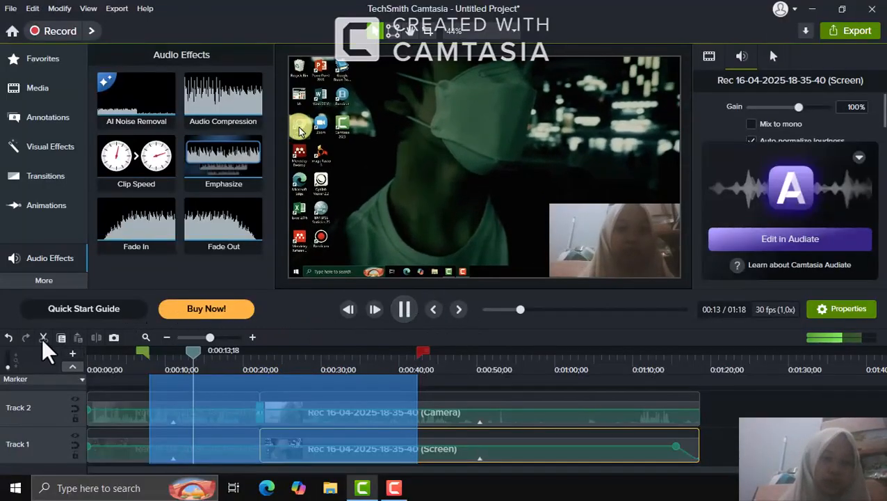
Undo the Fade Out audio effect, the cursor highlights and the first screen clip's behaviors.
click(11, 340)
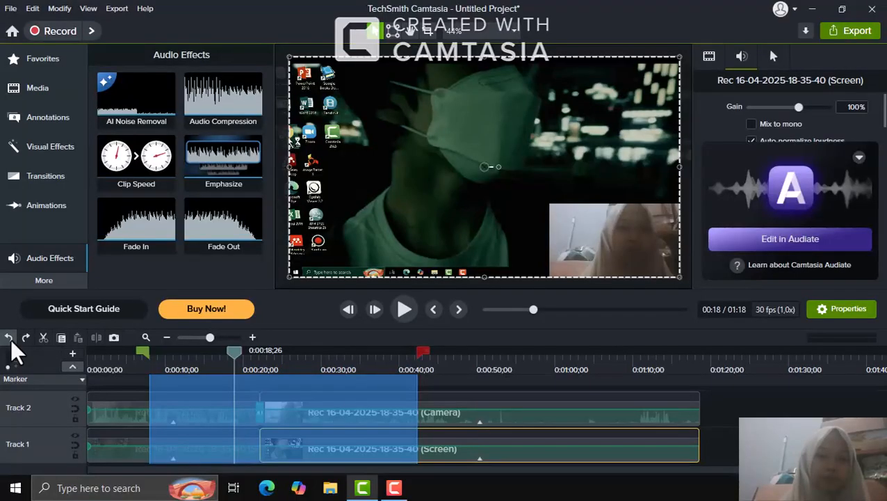
click(9, 339)
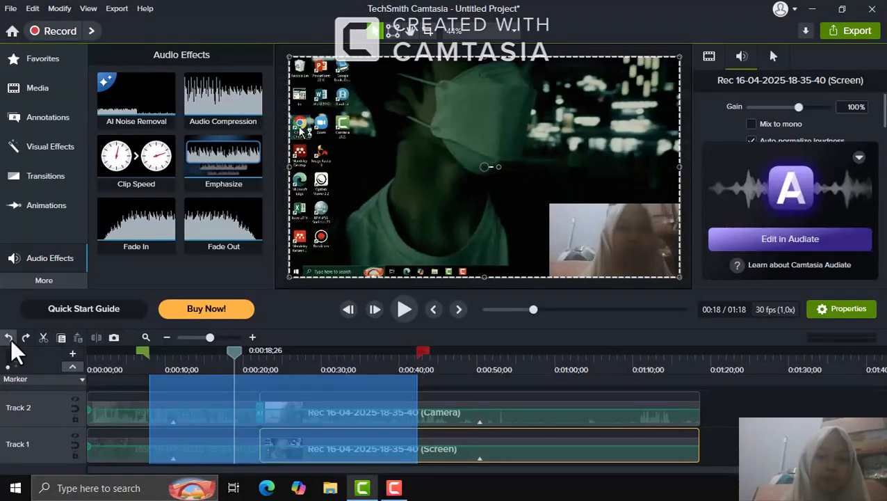
click(11, 340)
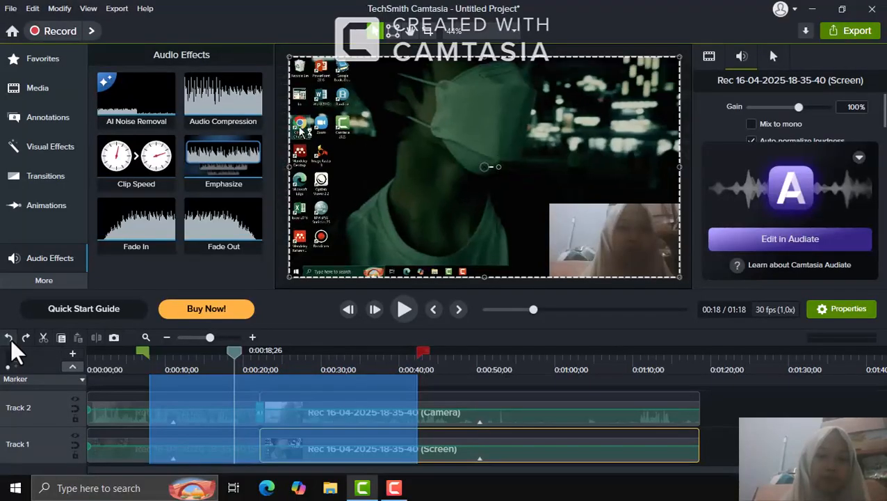
Read the description of the Captions tool among the additional tools.
click(78, 280)
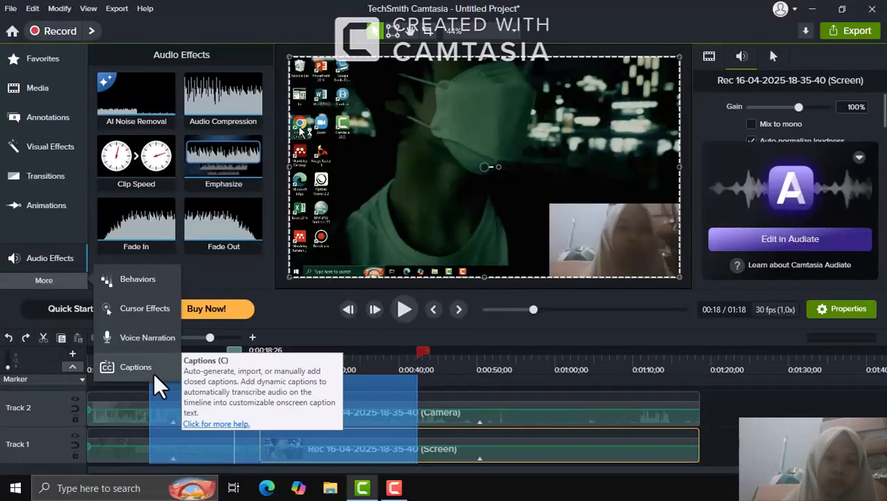
click(376, 210)
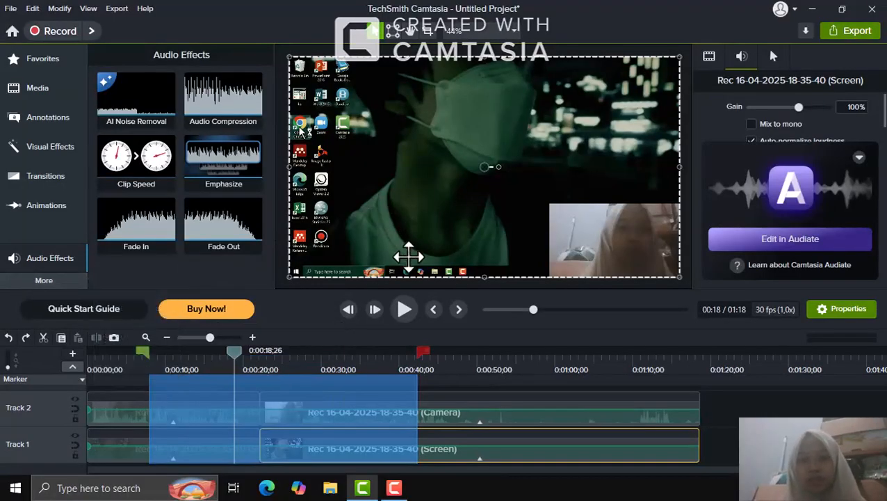
Select the first screen clip on the canvas and try Crop mode at its upper-left corner.
click(548, 214)
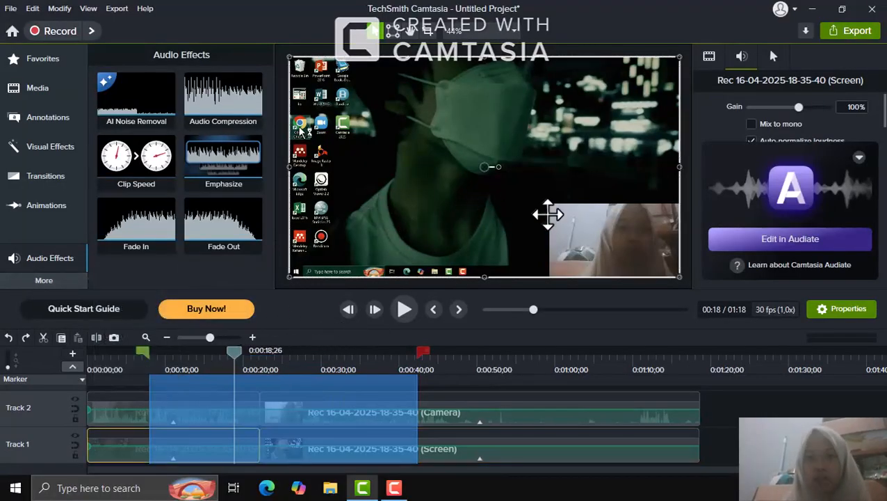
click(427, 31)
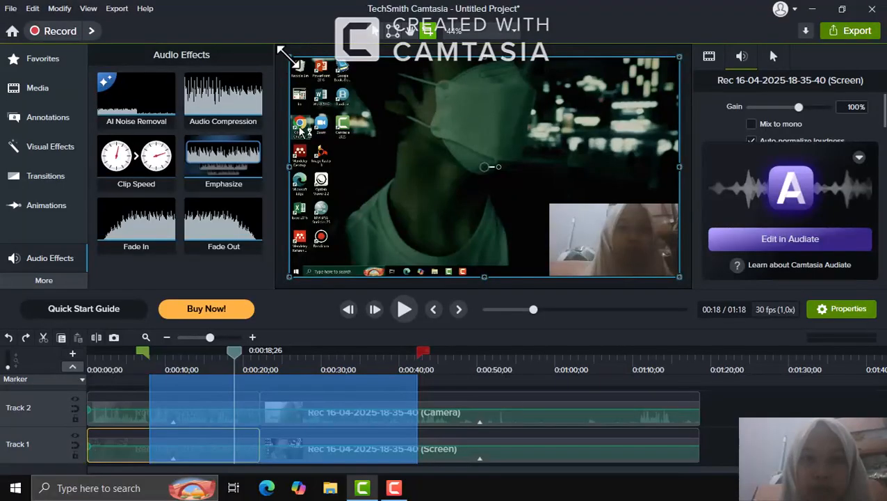
mouse_move(281, 53)
mouse_down()
mouse_move(321, 100)
mouse_move(289, 57)
mouse_up()
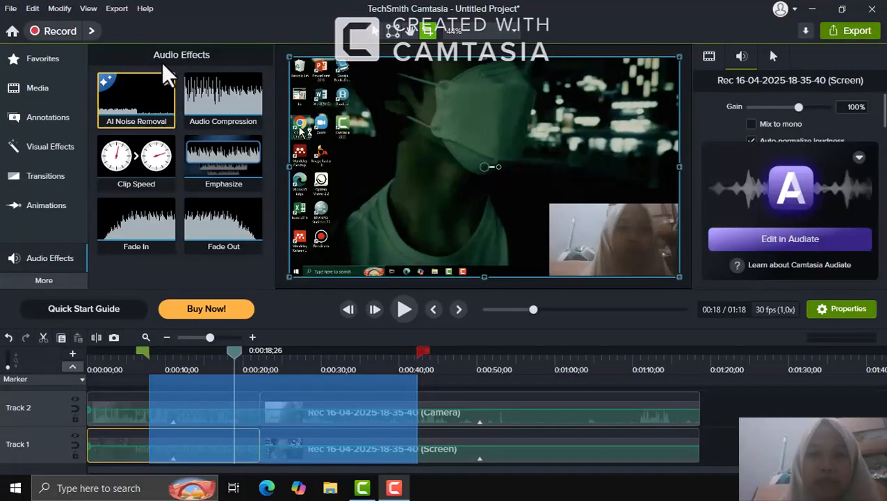
Pan the canvas slightly and switch it to Corner Pin mode.
click(409, 32)
mouse_move(529, 129)
mouse_down()
mouse_move(541, 172)
mouse_move(532, 133)
mouse_move(560, 148)
mouse_move(521, 143)
mouse_move(529, 131)
mouse_up()
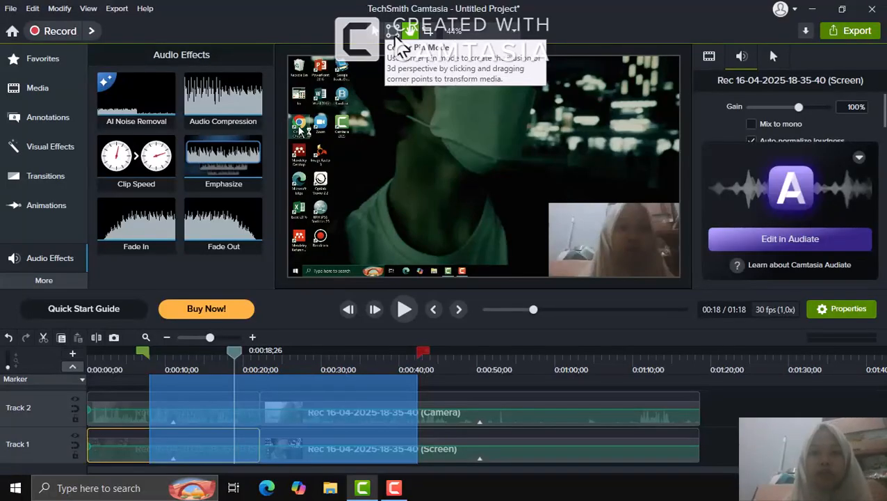
click(394, 33)
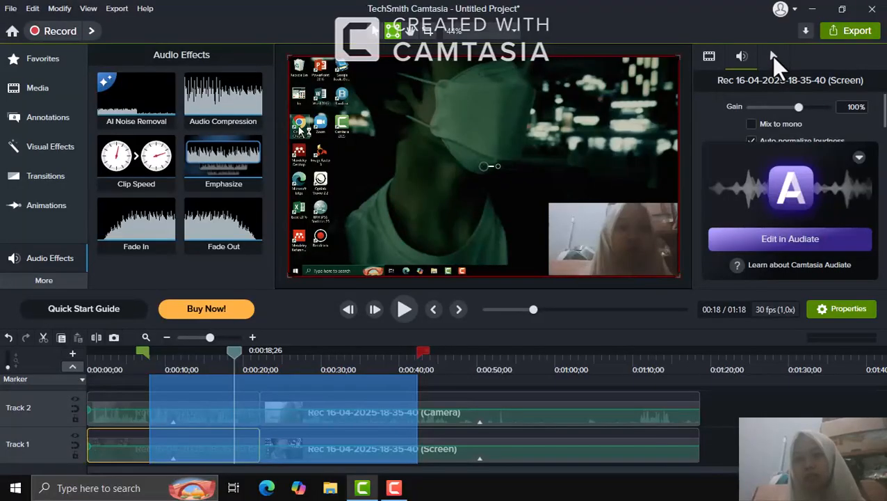
Look through the available export destinations without exporting the project.
click(845, 36)
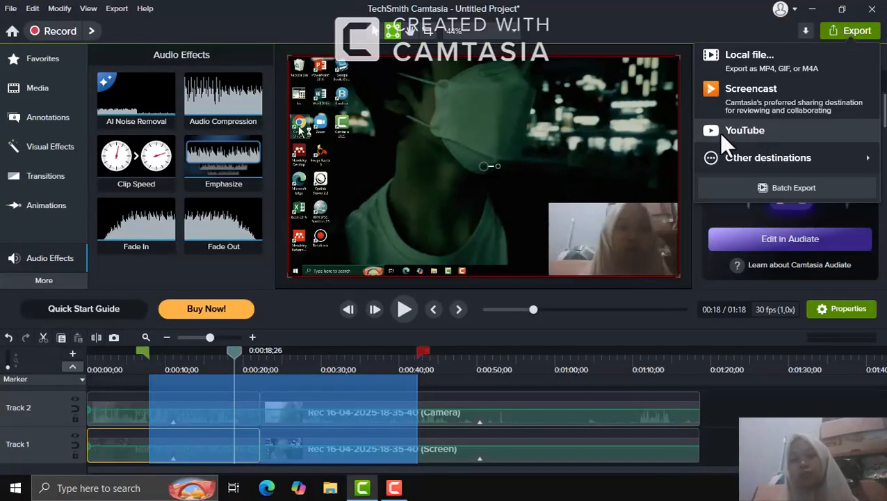
click(588, 128)
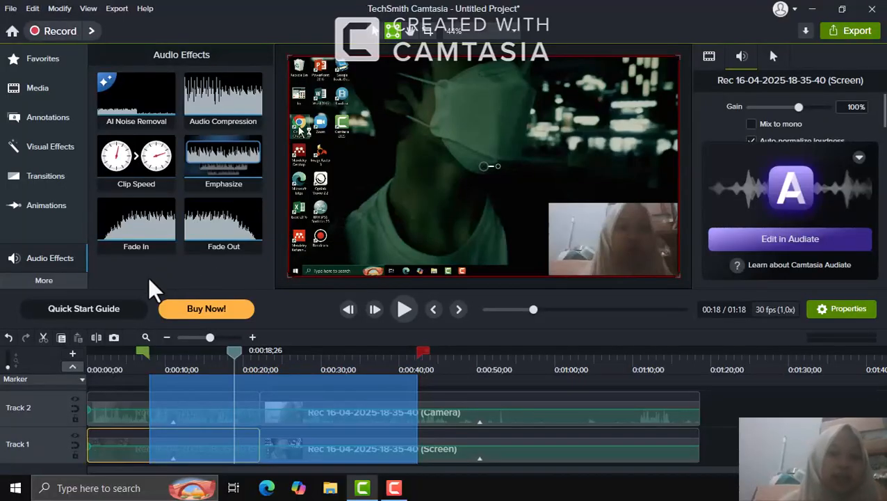
Cut the selected timeline range out of both tracks, and undo the cut.
click(43, 338)
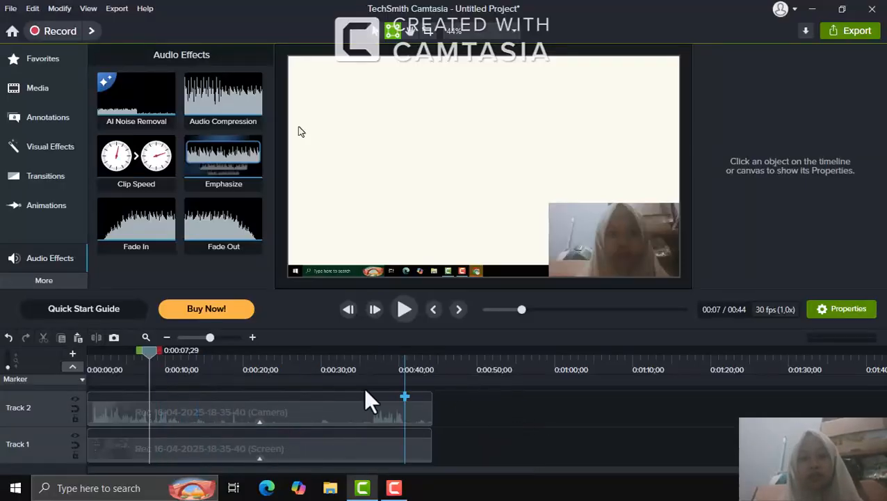
click(9, 338)
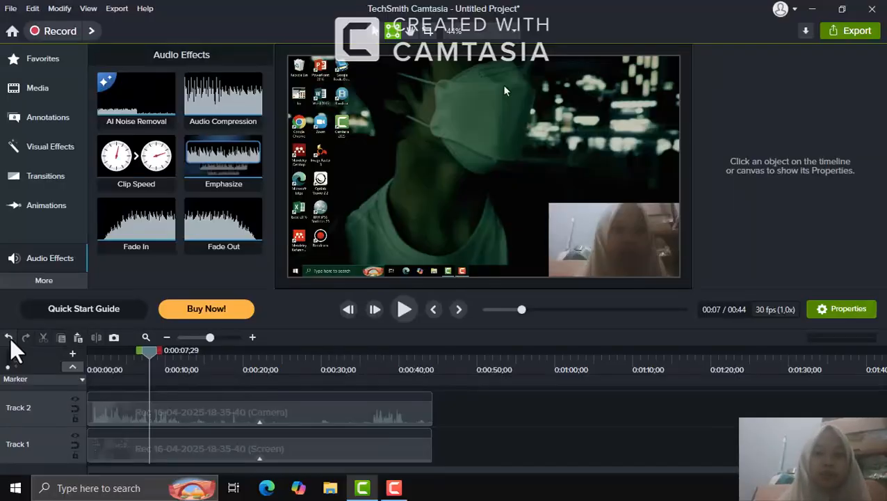
click(9, 338)
click(9, 338)
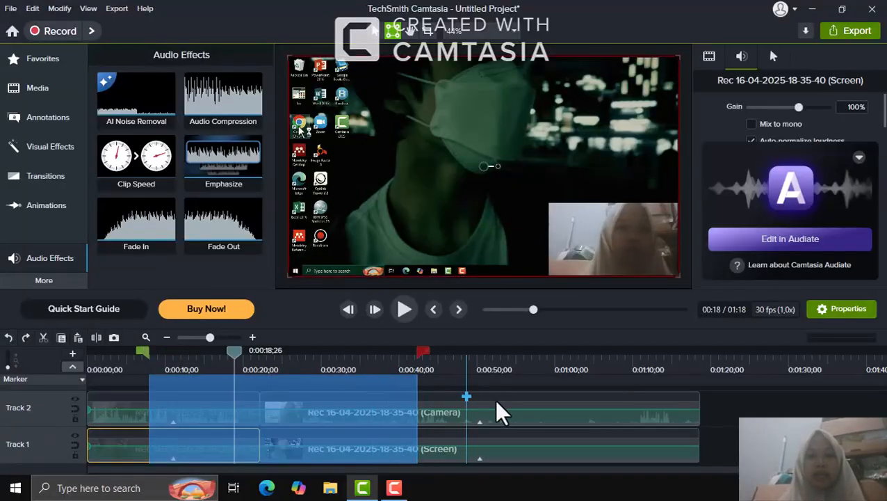